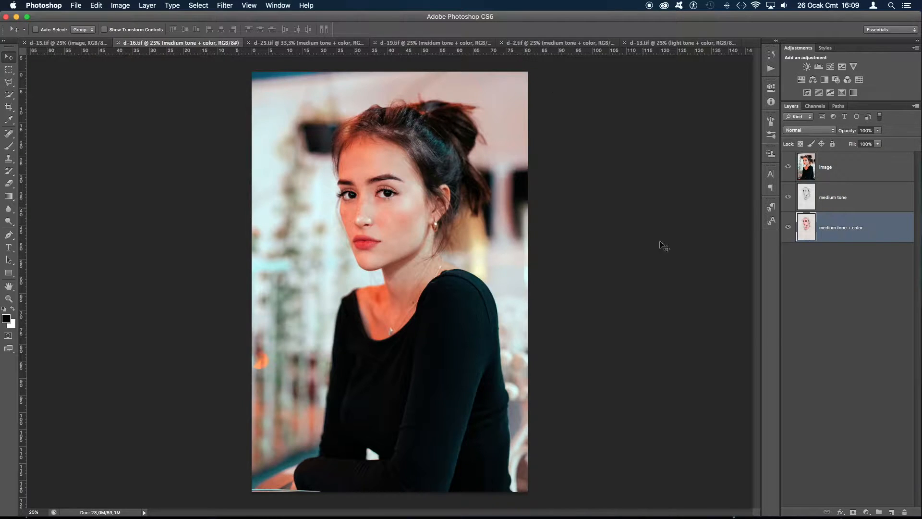
- In d-16.tif, compare the layer versions and leave the image and medium tone layers hidden, showing only medium tone + color
{"action": "left_click", "coordinate": [787, 167]}
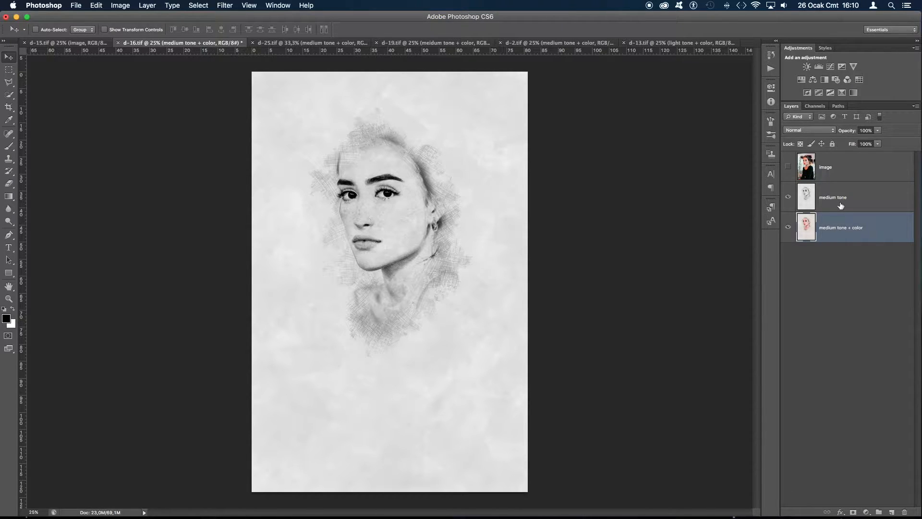
{"action": "left_click", "coordinate": [787, 198]}
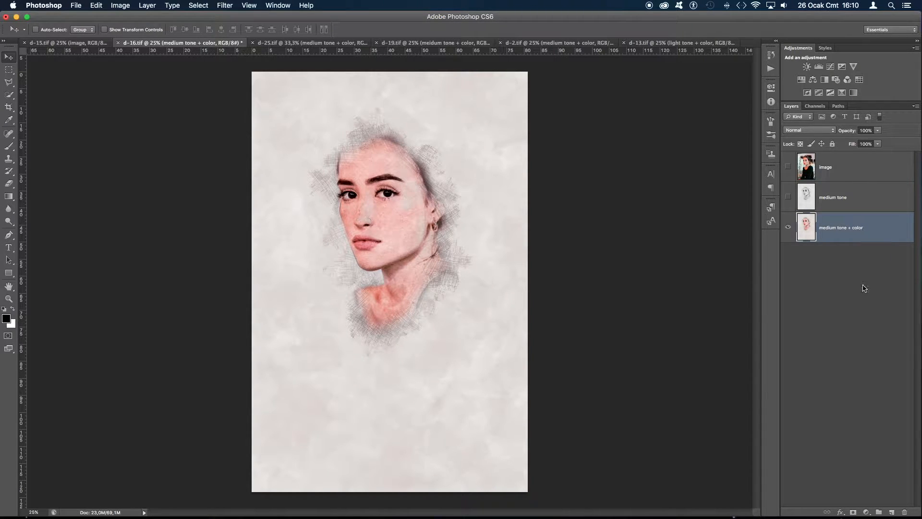
{"action": "left_click", "coordinate": [788, 196]}
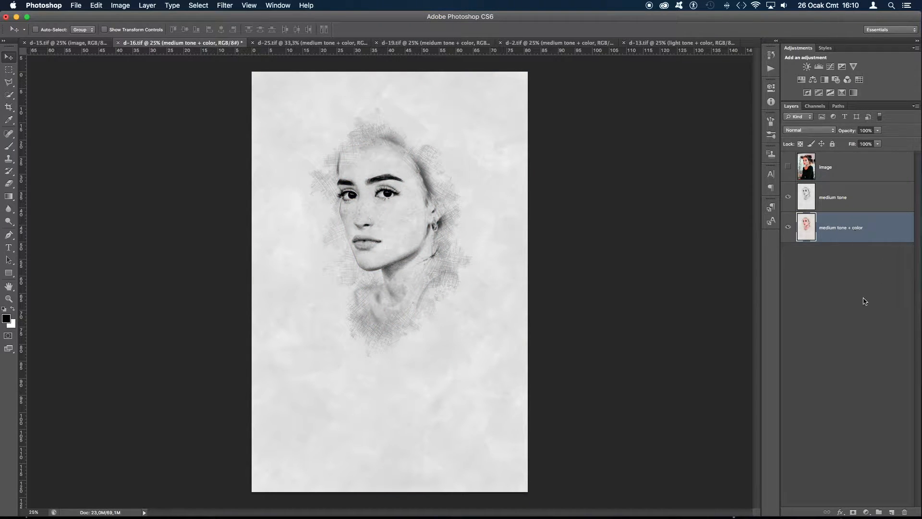
{"action": "left_click", "coordinate": [788, 166]}
{"action": "left_click", "coordinate": [788, 167]}
{"action": "left_click", "coordinate": [787, 196]}
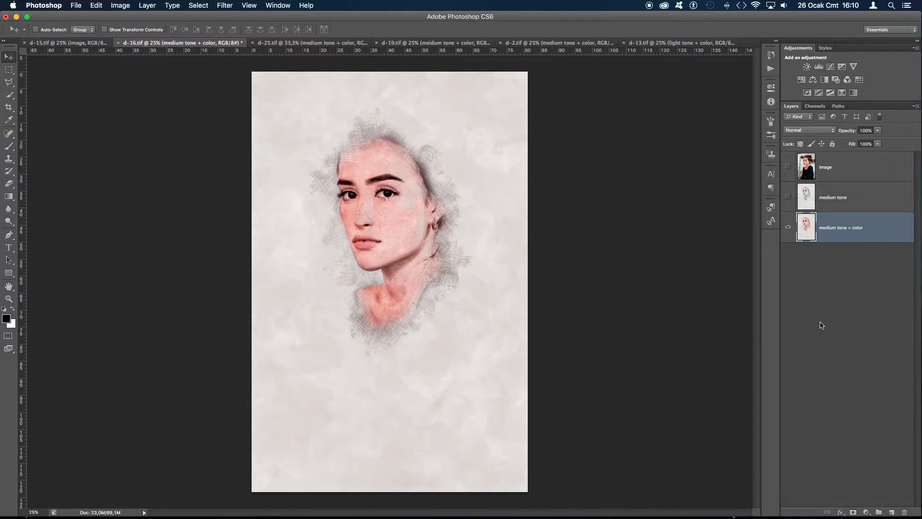
- In d-25.tif, hide the image, sketch mode, sketch mode + color and medium tone layers one after another
{"action": "left_click", "coordinate": [331, 43]}
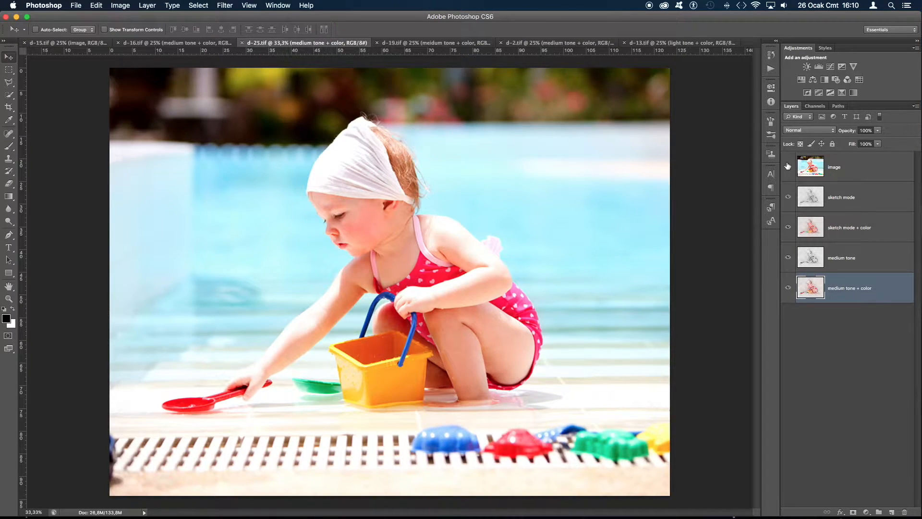
{"action": "left_click", "coordinate": [787, 166]}
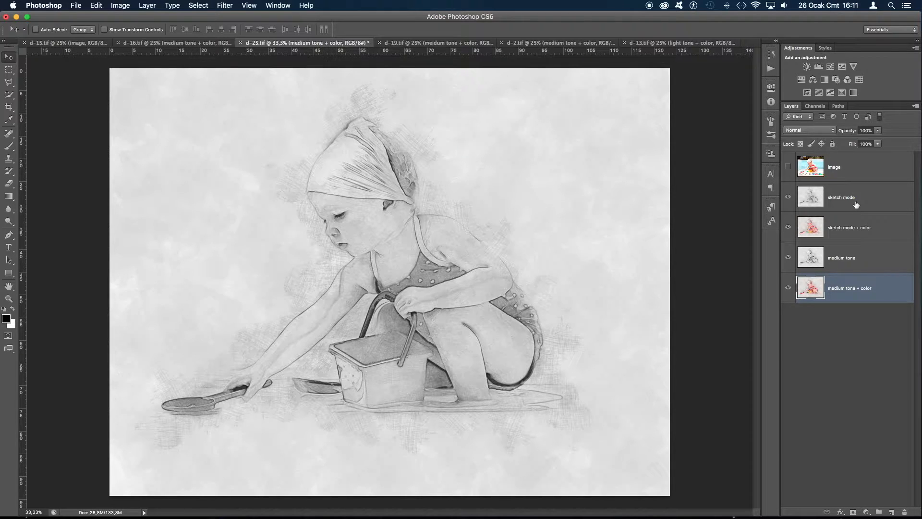
{"action": "left_click", "coordinate": [787, 196]}
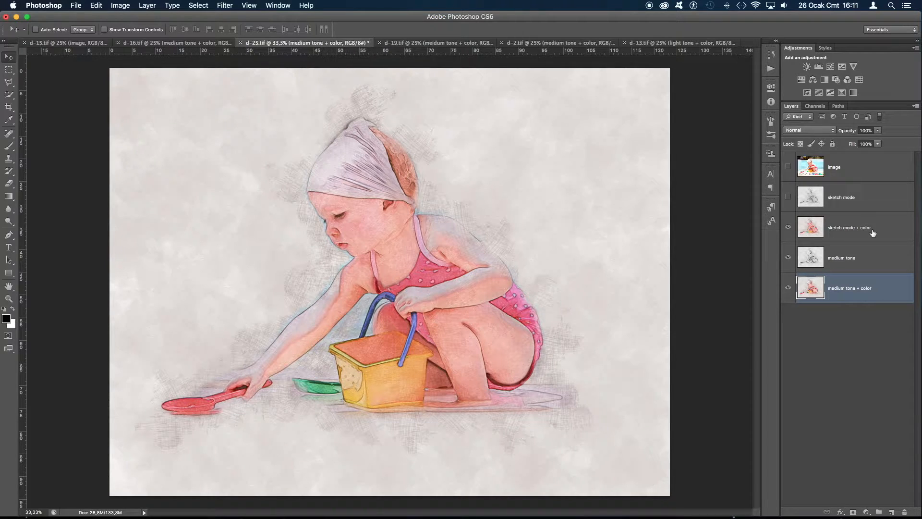
{"action": "left_click", "coordinate": [788, 228]}
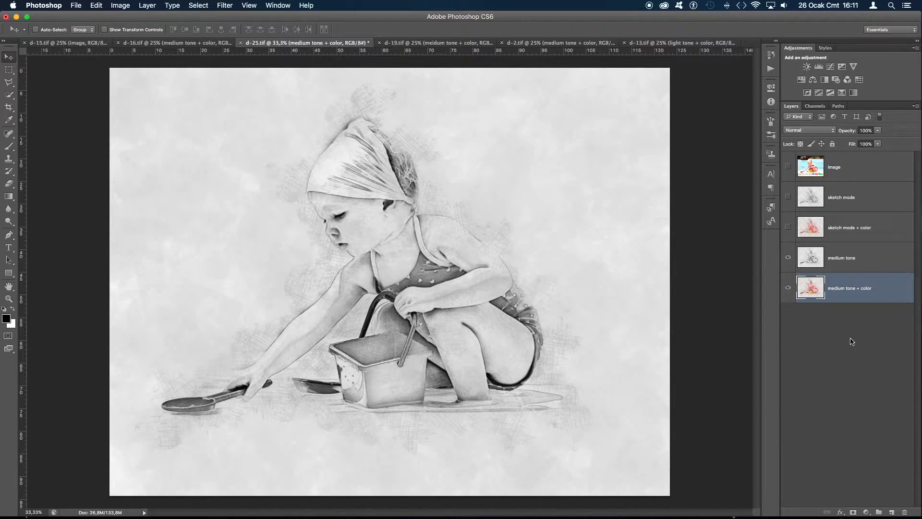
{"action": "left_click", "coordinate": [787, 258]}
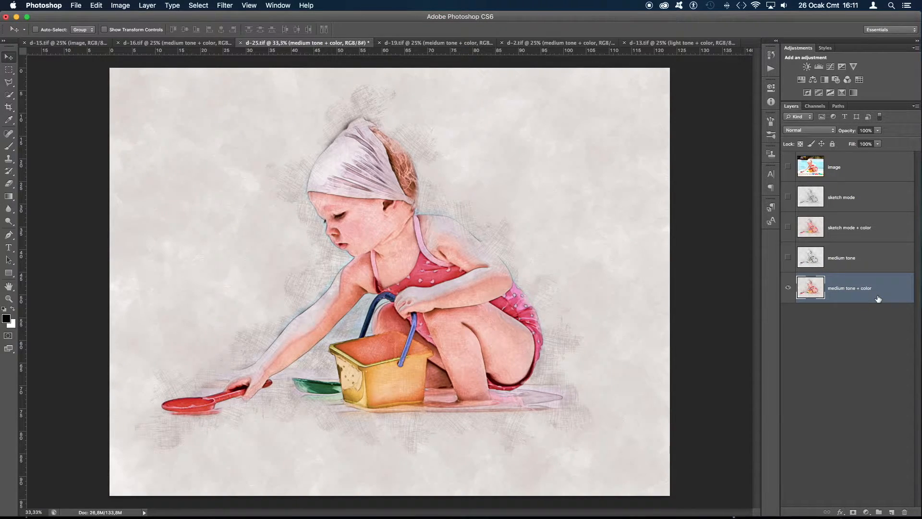
- Compare the d-25.tif versions by showing the hidden layers one by one up to image, and hide them all again
{"action": "left_click", "coordinate": [787, 259]}
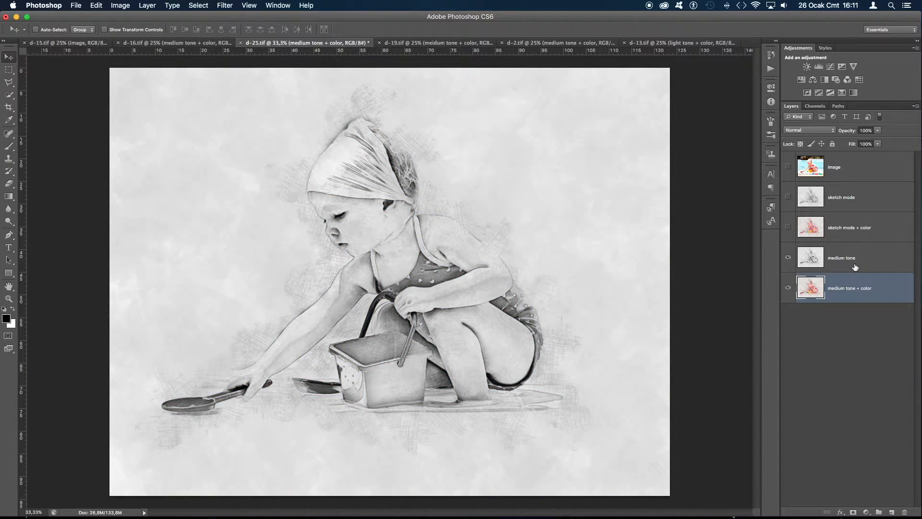
{"action": "left_click", "coordinate": [787, 227]}
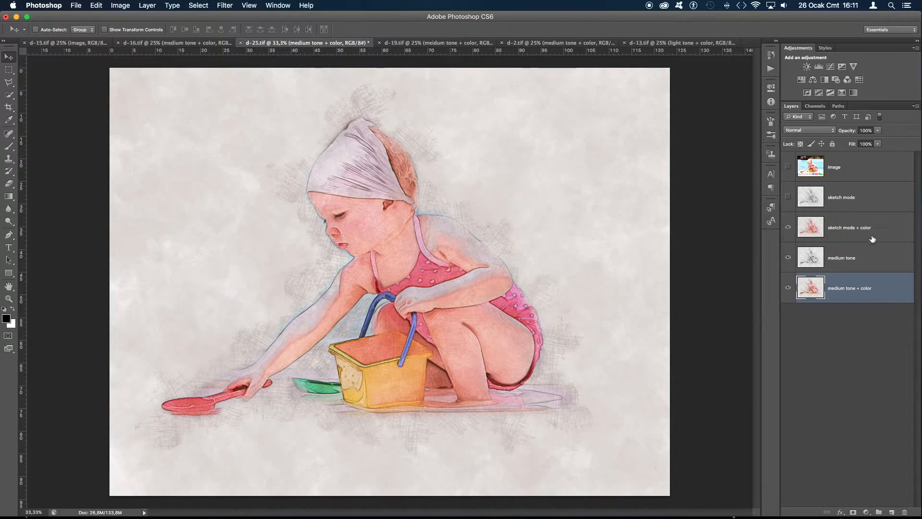
{"action": "left_click", "coordinate": [788, 197]}
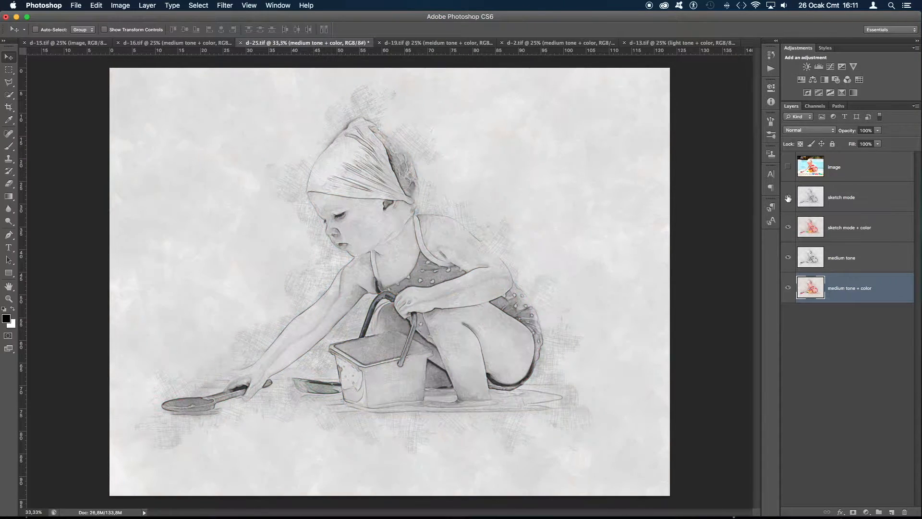
{"action": "left_click", "coordinate": [788, 168]}
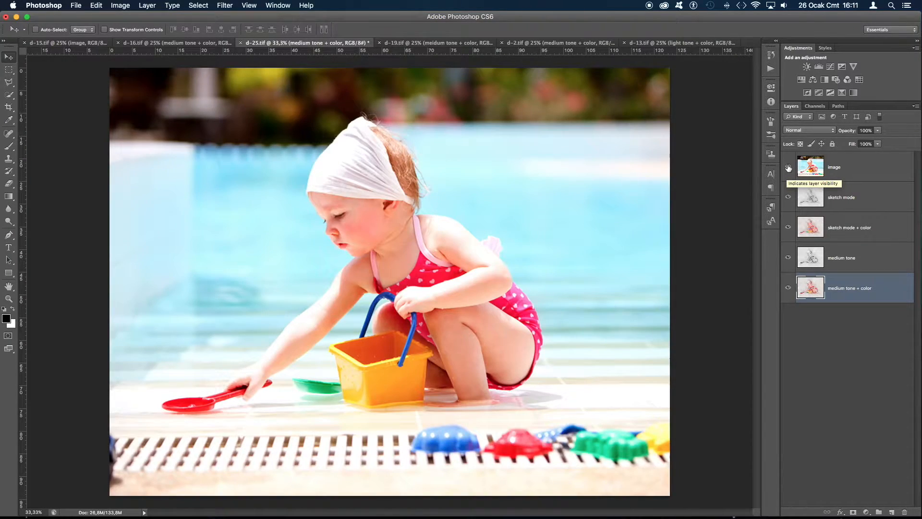
{"action": "left_click", "coordinate": [788, 168]}
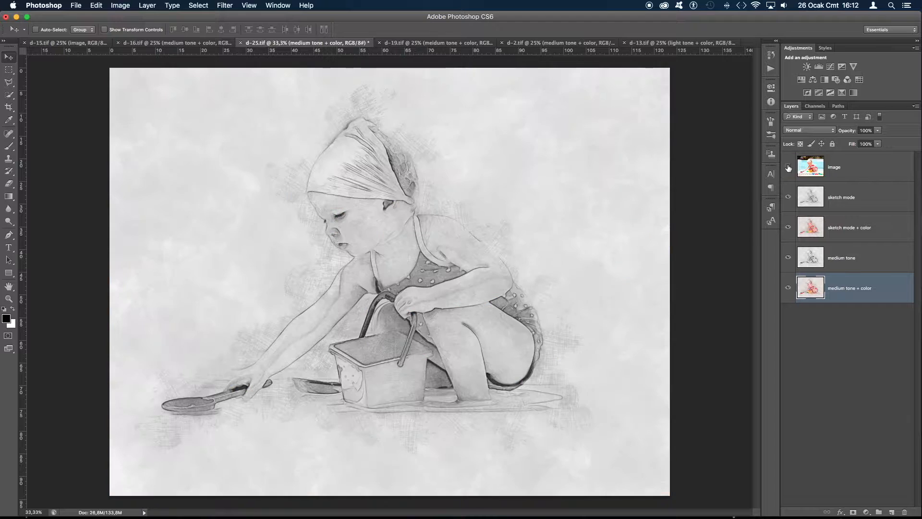
{"action": "left_click", "coordinate": [788, 198]}
{"action": "left_click", "coordinate": [788, 228]}
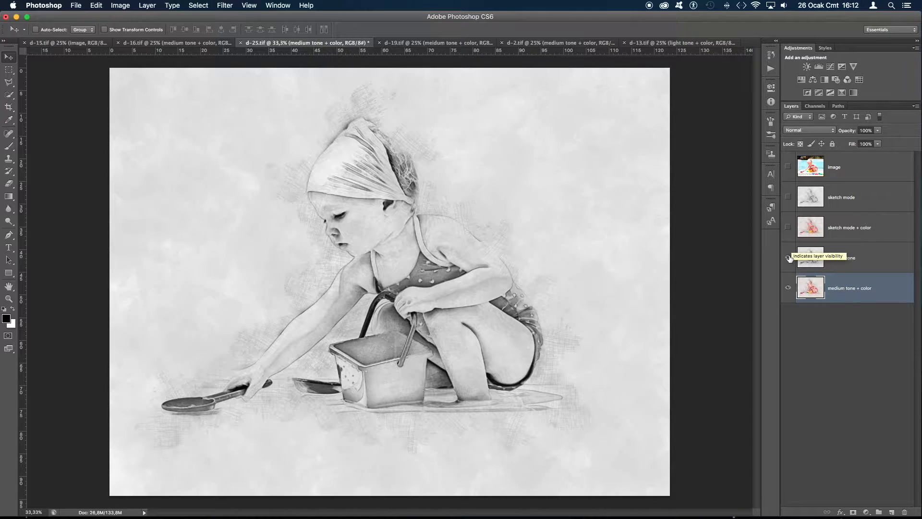
{"action": "left_click", "coordinate": [788, 258]}
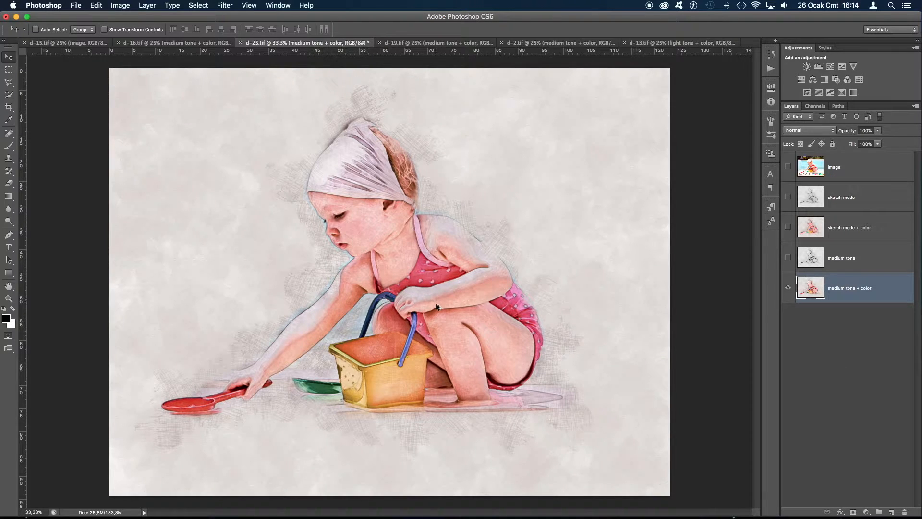
- Examine the child artwork's pencil texture up close in the medium tone + color, medium tone, sketch mode + color and sketch mode versions
{"action": "scroll", "coordinate": [435, 302], "scroll_direction": "up", "scroll_amount": 6}
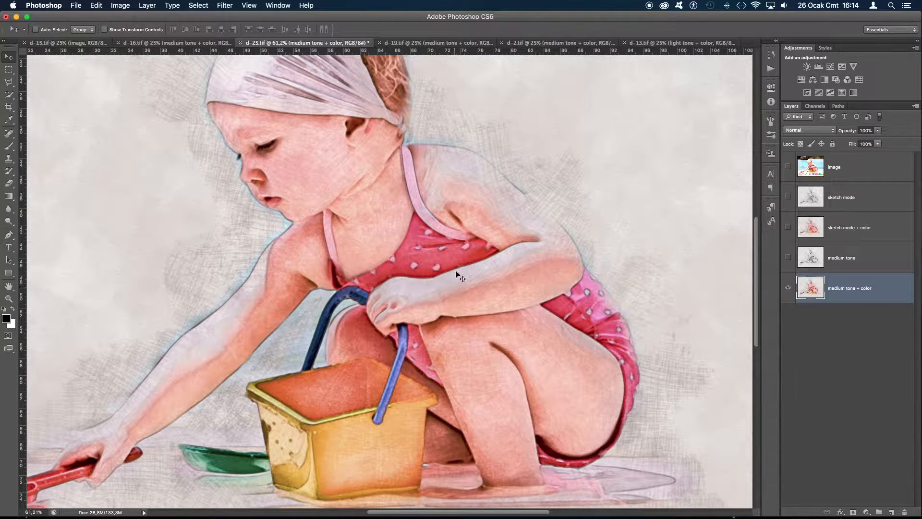
{"action": "left_click_drag", "start_coordinate": [368, 214], "coordinate": [417, 178]}
{"action": "left_click_drag", "start_coordinate": [546, 394], "coordinate": [518, 334]}
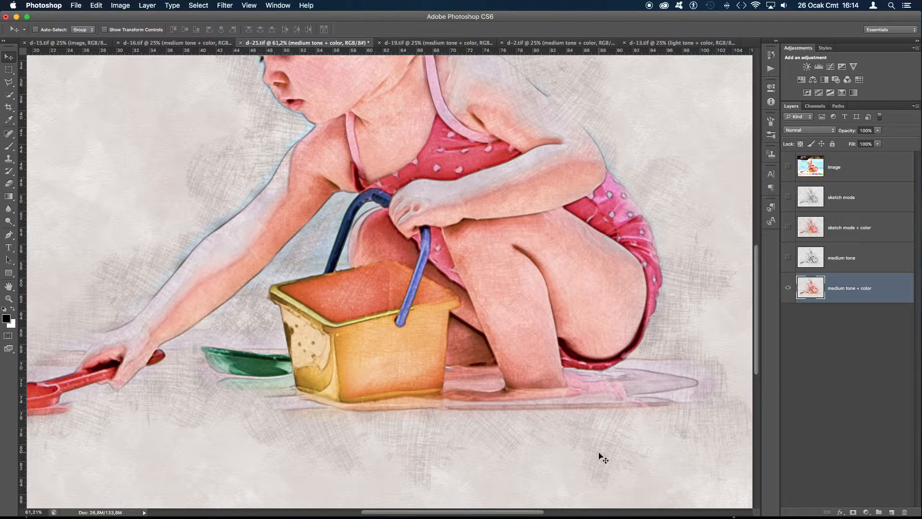
{"action": "left_click_drag", "start_coordinate": [441, 188], "coordinate": [470, 269]}
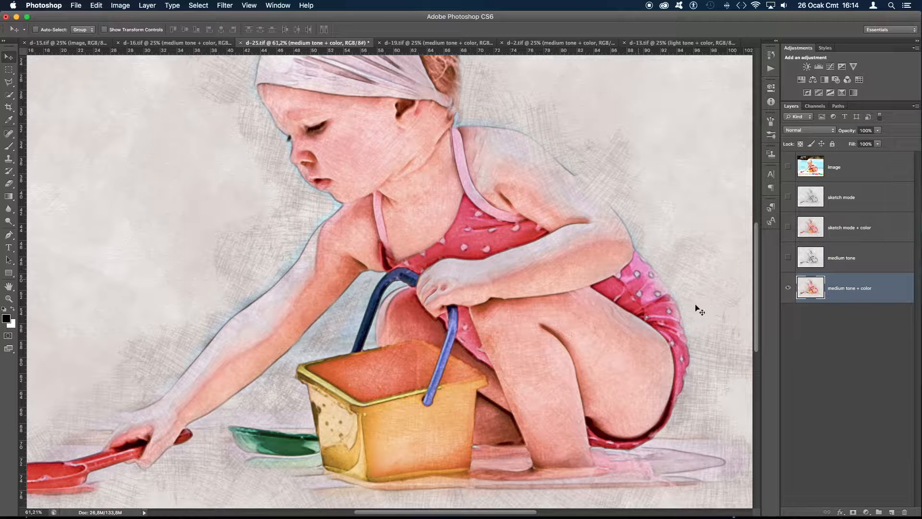
{"action": "left_click", "coordinate": [788, 258]}
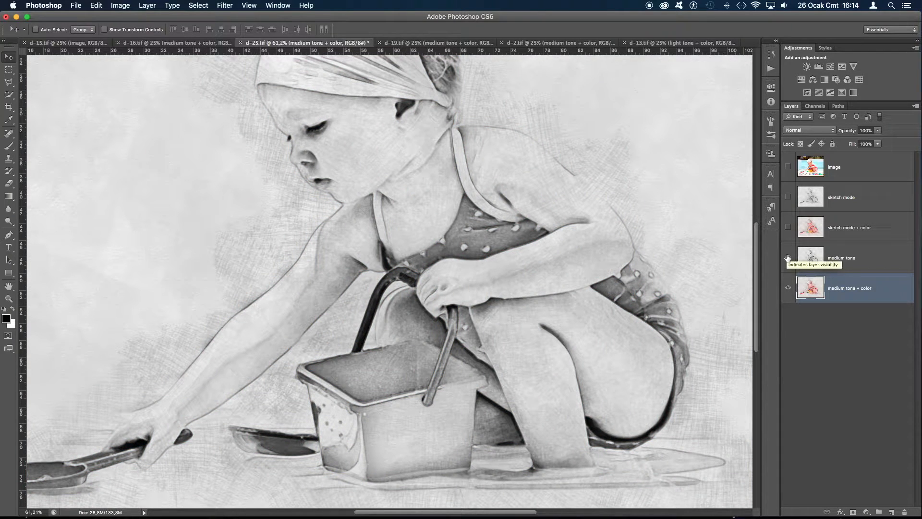
{"action": "left_click", "coordinate": [787, 227]}
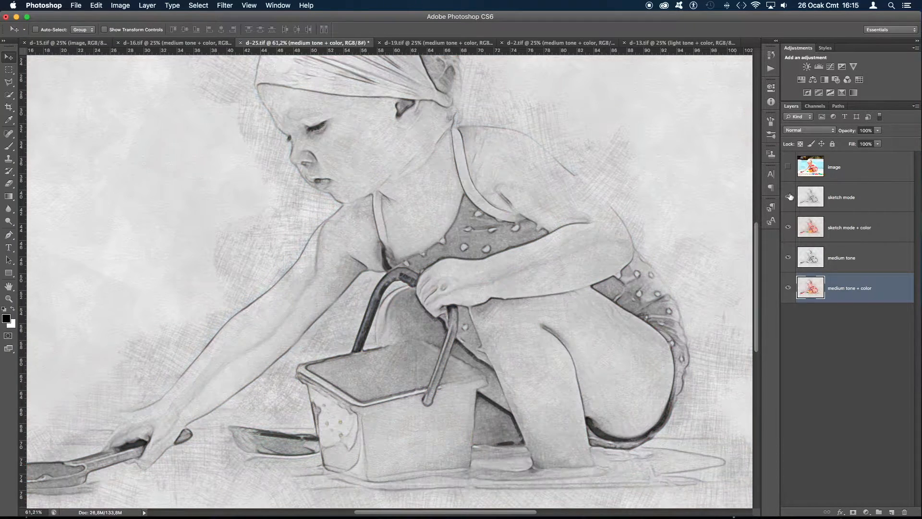
{"action": "left_click", "coordinate": [787, 197]}
{"action": "left_click", "coordinate": [788, 196]}
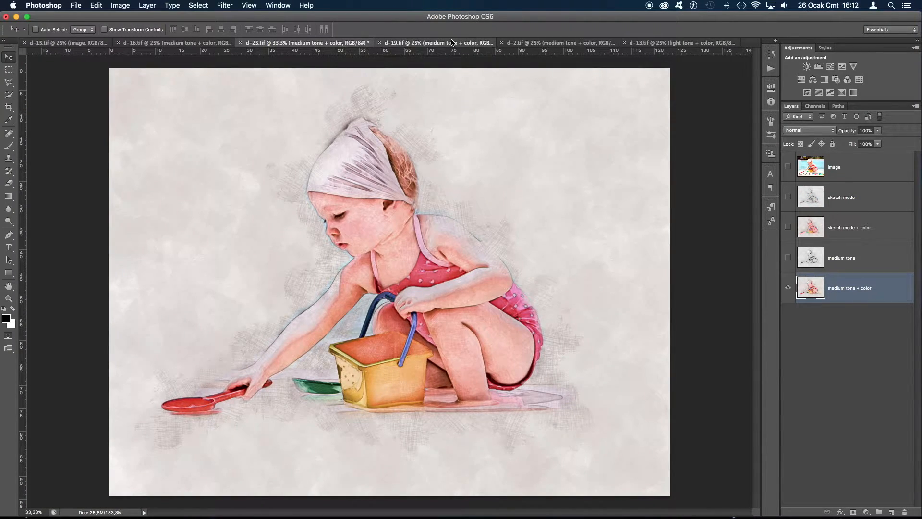
- In d-19.tif, compare the car photo with its sketch versions and leave the image and medium tone layers hidden
{"action": "left_click", "coordinate": [451, 43]}
{"action": "left_click", "coordinate": [785, 166]}
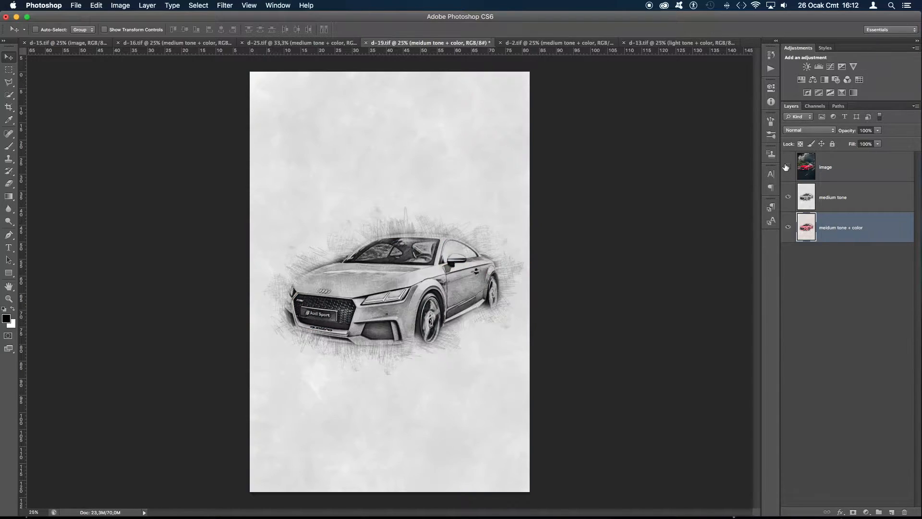
{"action": "left_click", "coordinate": [786, 166]}
{"action": "left_click", "coordinate": [785, 166]}
{"action": "left_click", "coordinate": [786, 197]}
{"action": "left_click", "coordinate": [786, 197]}
{"action": "left_click", "coordinate": [786, 197]}
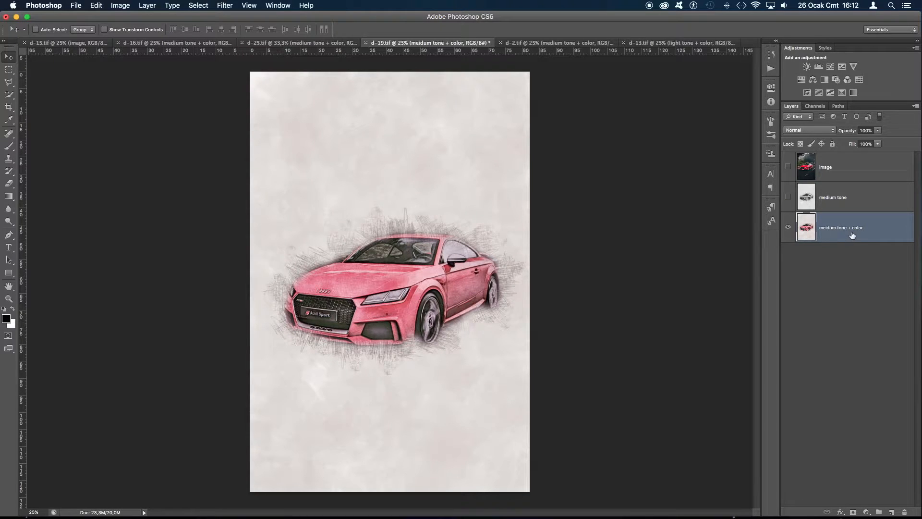
- Correct the misspelled name of the car document's lowest layer to "medium tone + color"
{"action": "double_click", "coordinate": [832, 229]}
{"action": "left_click", "coordinate": [829, 226]}
{"action": "key", "text": "BackSpace"}
{"action": "key", "text": "BackSpace"}
{"action": "type", "text": "di"}
{"action": "key", "text": "Return"}
- Compare the car's color sketch with the medium tone and image layers by toggling their visibility, leaving both hidden
{"action": "left_click", "coordinate": [787, 197]}
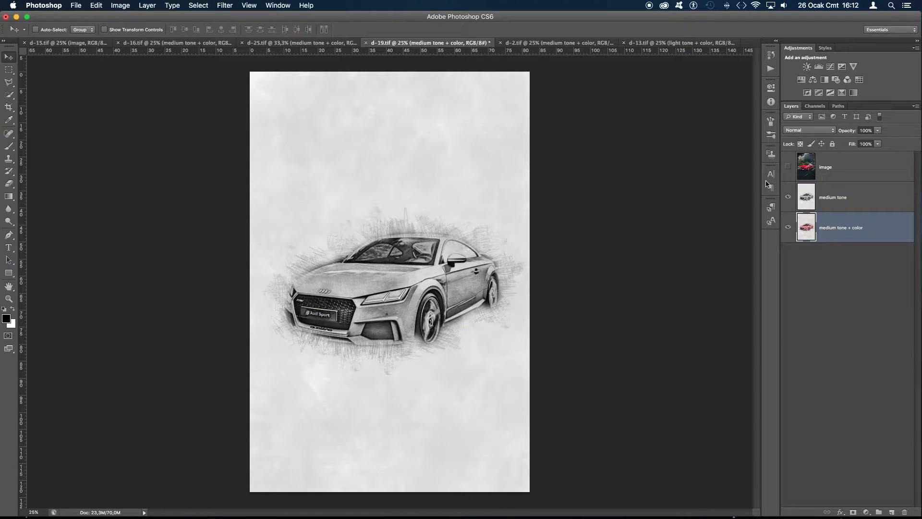
{"action": "left_click", "coordinate": [788, 167]}
{"action": "left_click", "coordinate": [787, 167]}
{"action": "left_click", "coordinate": [787, 197]}
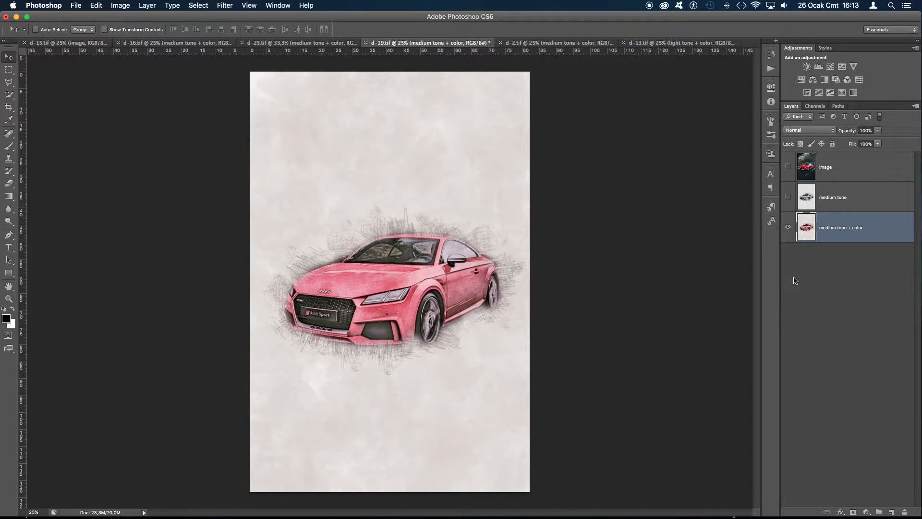
- In d-2.tif, compare the reading woman's photo and sketch versions, leaving the image and medium tone layers hidden
{"action": "left_click", "coordinate": [571, 44]}
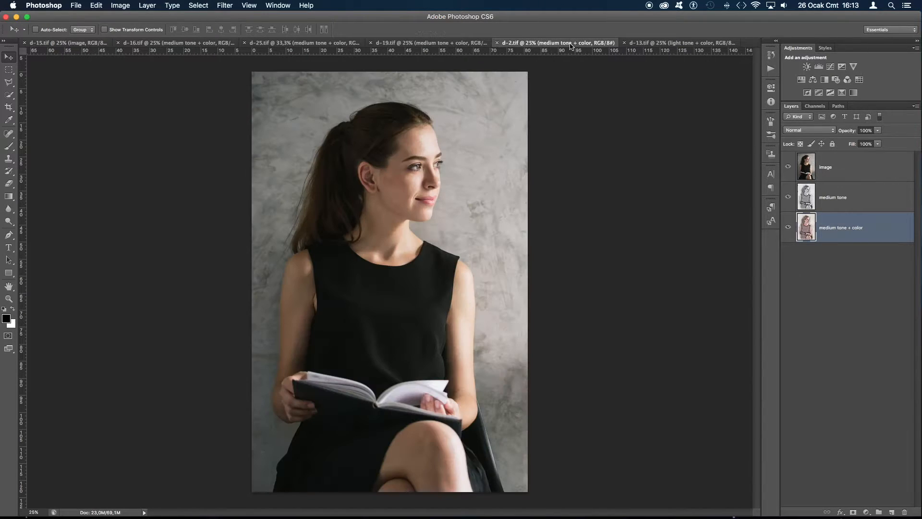
{"action": "left_click", "coordinate": [788, 167]}
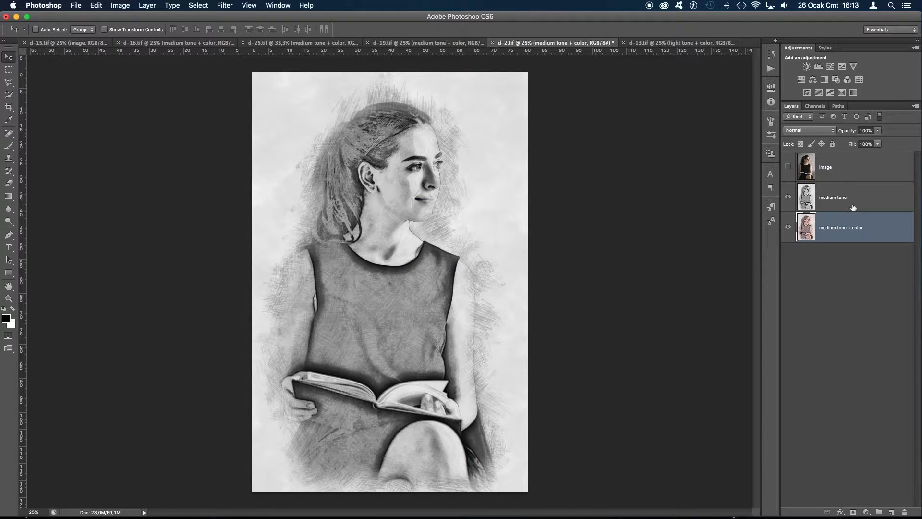
{"action": "left_click", "coordinate": [788, 197]}
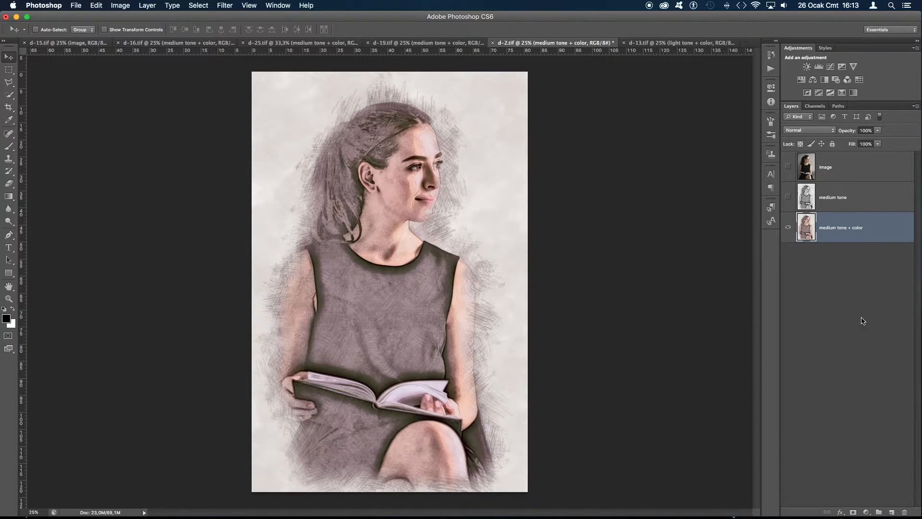
{"action": "left_click", "coordinate": [788, 198]}
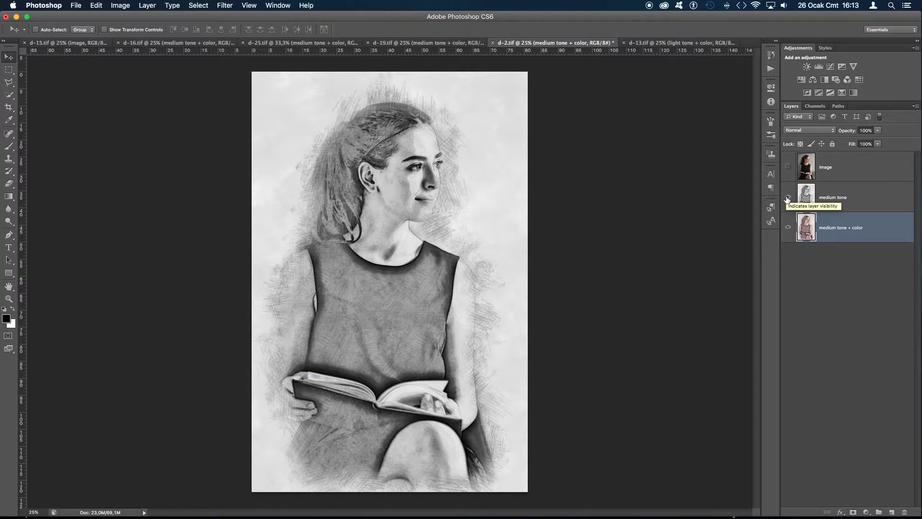
{"action": "left_click", "coordinate": [788, 167]}
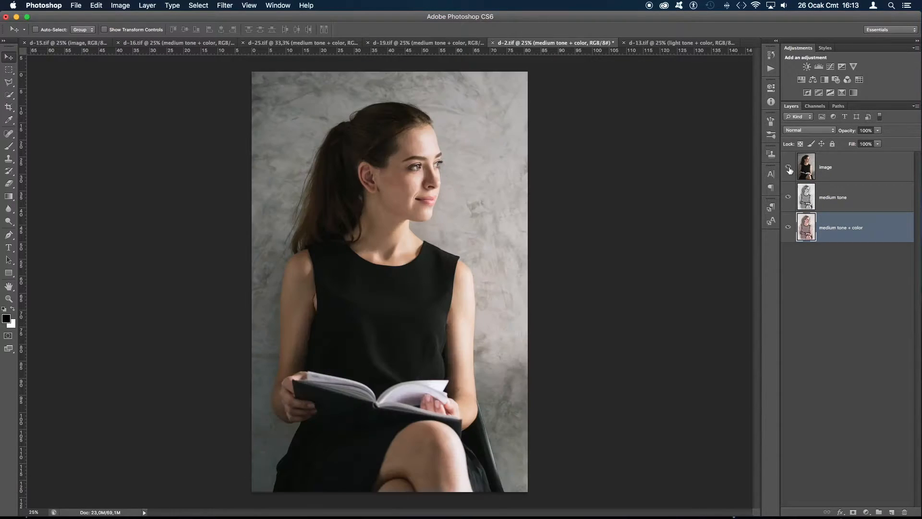
{"action": "left_click", "coordinate": [788, 167]}
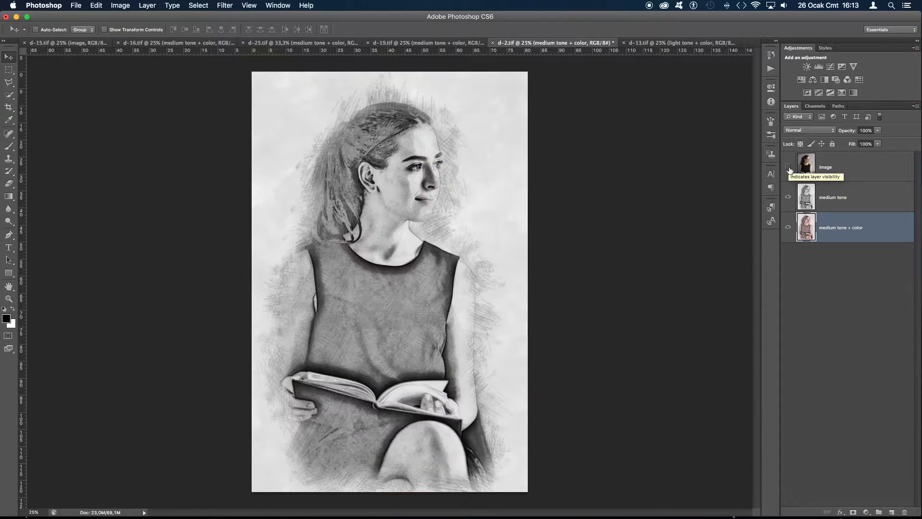
{"action": "left_click", "coordinate": [788, 197]}
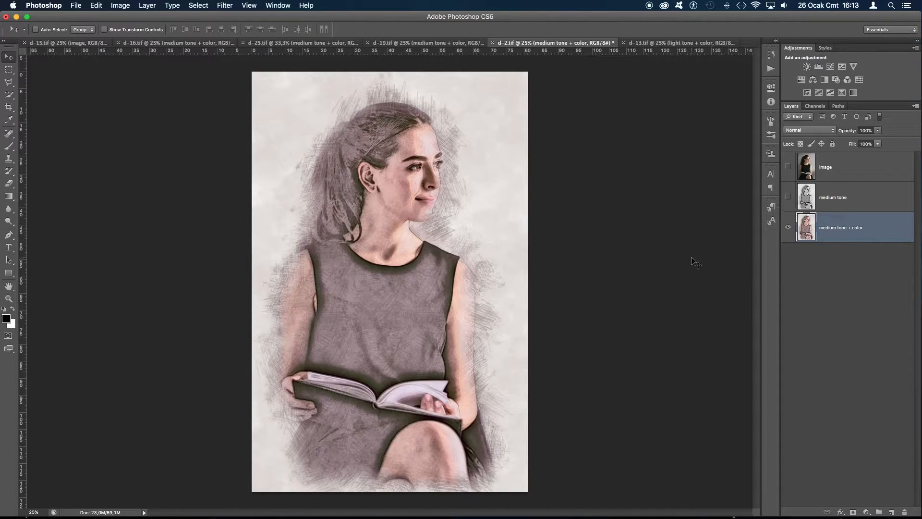
- In d-13.tif, compare the couple's photo with its light tone and color sketch versions, leaving the image and light tone layers hidden
{"action": "left_click", "coordinate": [687, 43]}
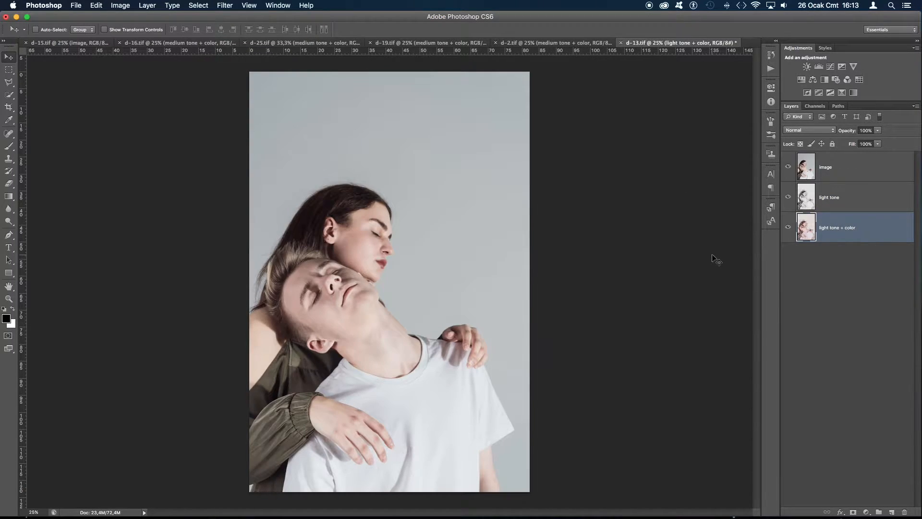
{"action": "left_click", "coordinate": [788, 167]}
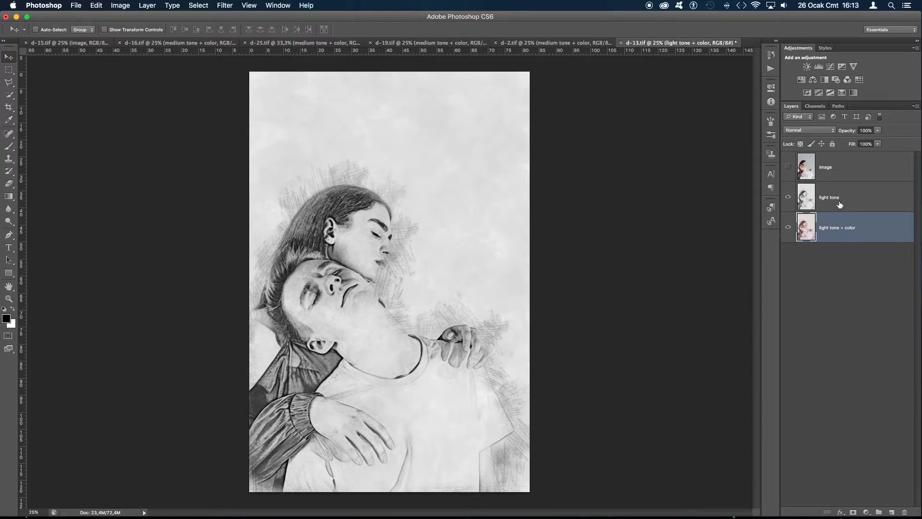
{"action": "left_click", "coordinate": [788, 197]}
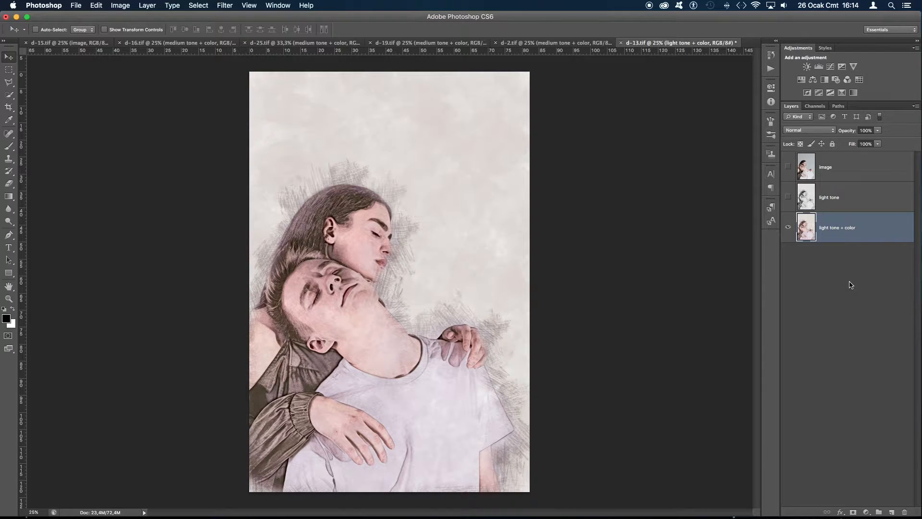
{"action": "left_click", "coordinate": [788, 197]}
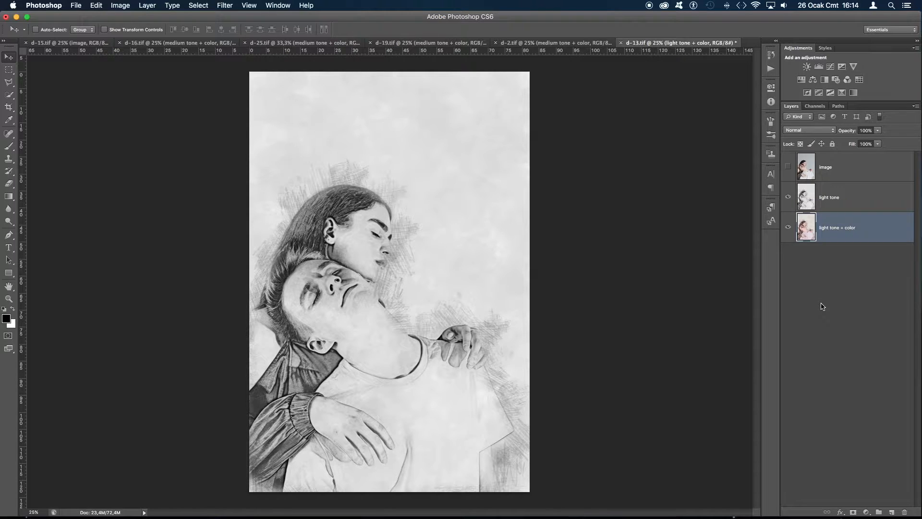
{"action": "left_click", "coordinate": [788, 167]}
{"action": "left_click", "coordinate": [788, 167]}
{"action": "left_click", "coordinate": [788, 198]}
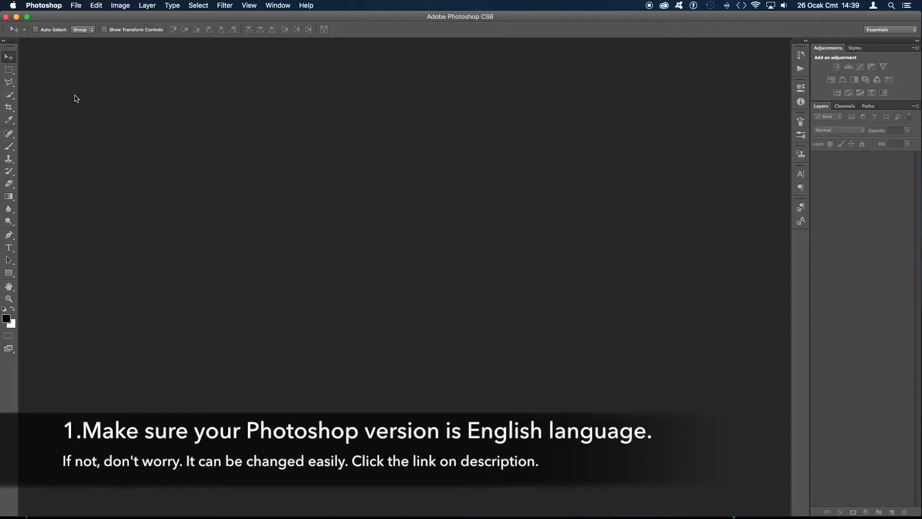
- Check in the Interface preferences that the UI language is English, and accept the preferences
{"action": "left_click", "coordinate": [52, 6]}
{"action": "mouse_move", "coordinate": [55, 35]}
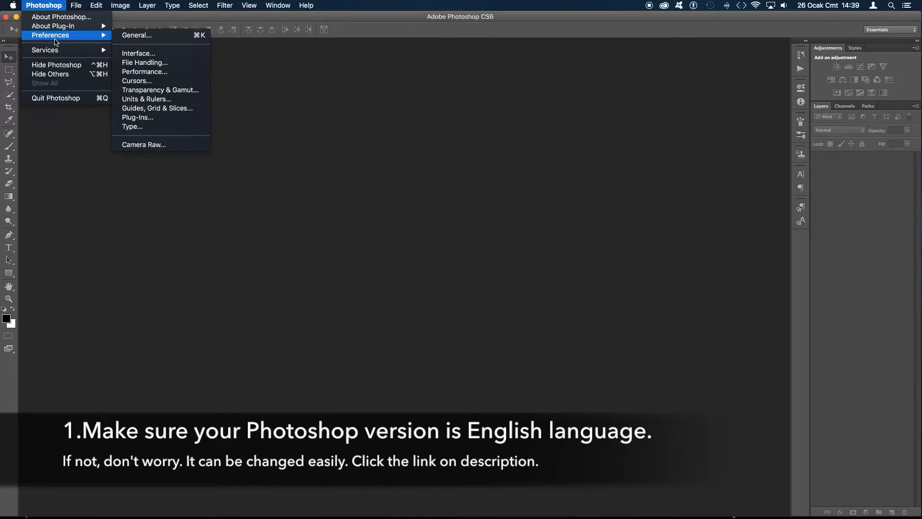
{"action": "left_click", "coordinate": [146, 55]}
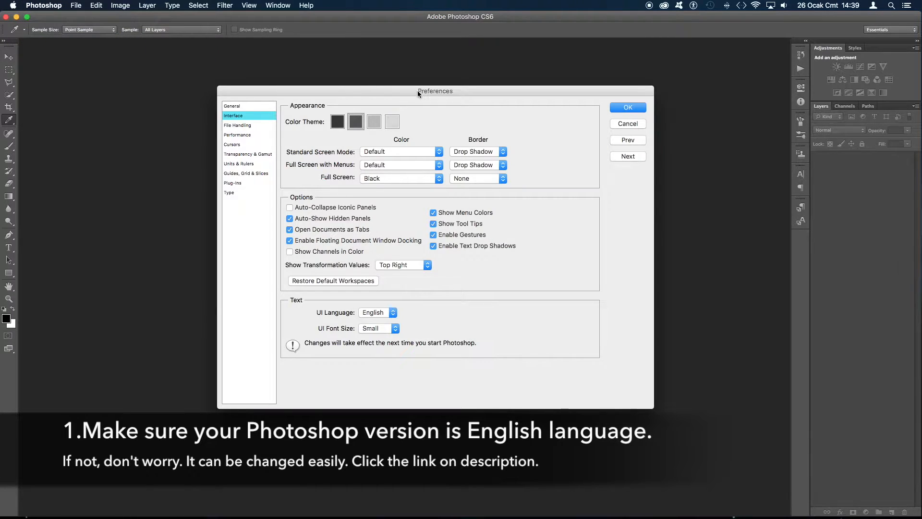
{"action": "left_click", "coordinate": [392, 315]}
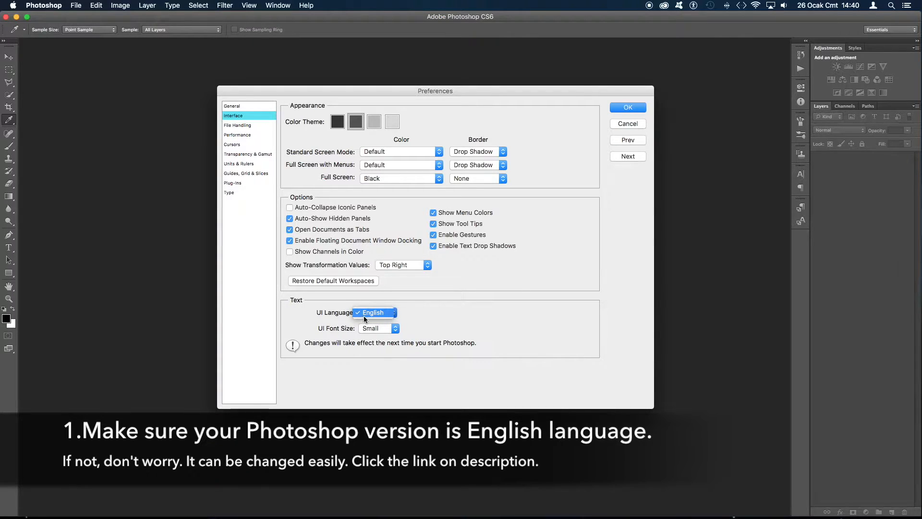
{"action": "left_click", "coordinate": [348, 321]}
{"action": "left_click", "coordinate": [393, 316]}
{"action": "left_click", "coordinate": [467, 317]}
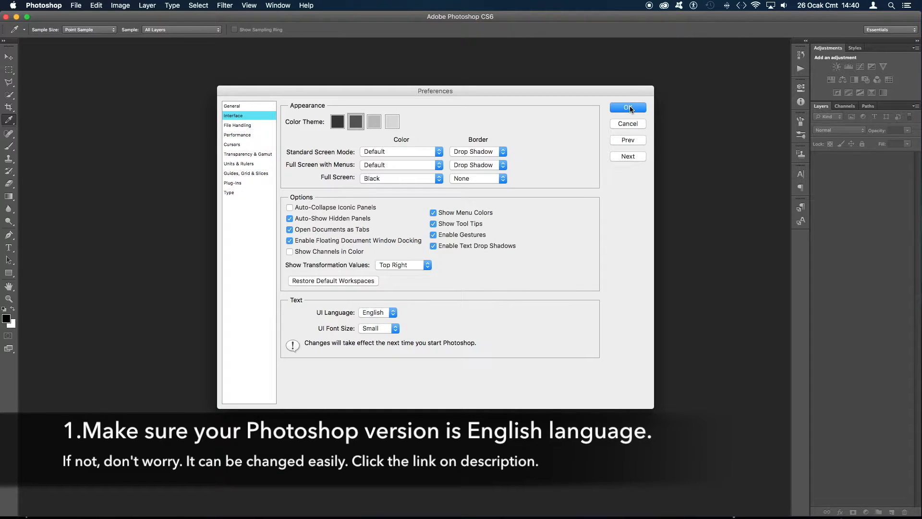
{"action": "left_click", "coordinate": [627, 108]}
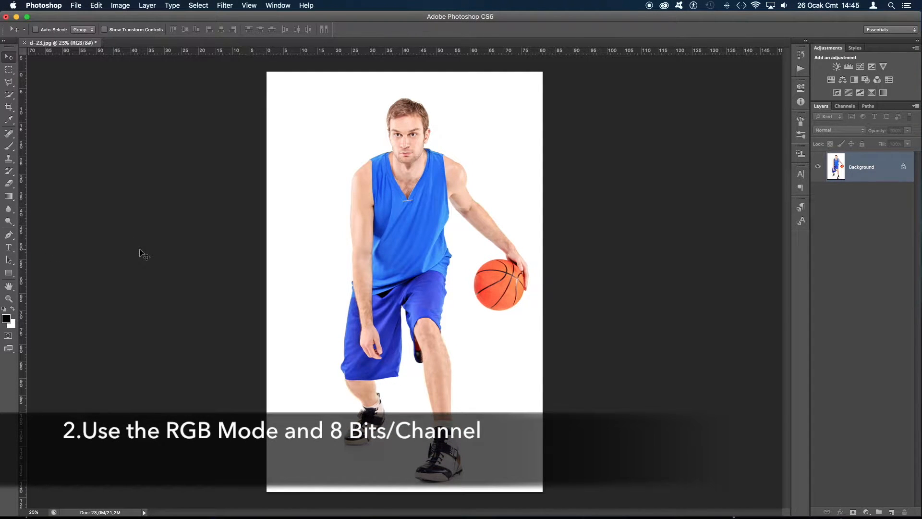
- Check that the basketball player photo uses RGB Color mode and 8 Bits/Channel
{"action": "left_click", "coordinate": [129, 9]}
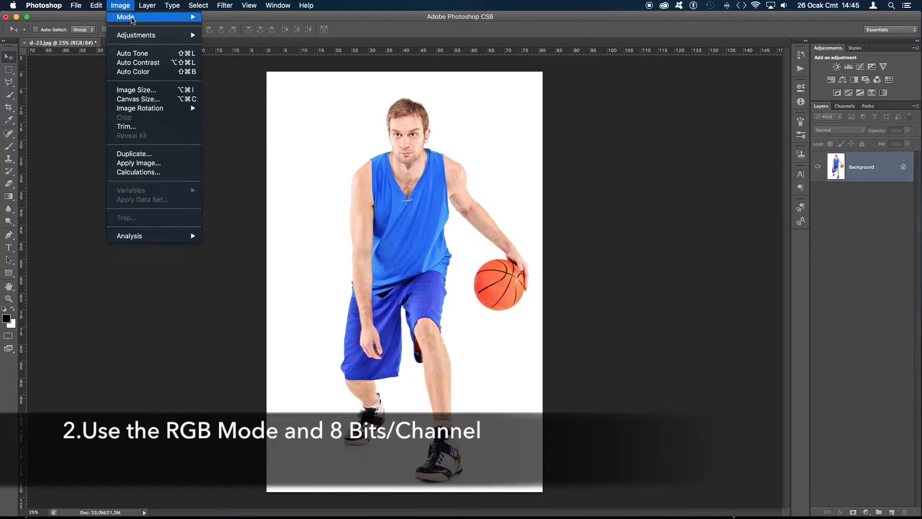
{"action": "mouse_move", "coordinate": [132, 23]}
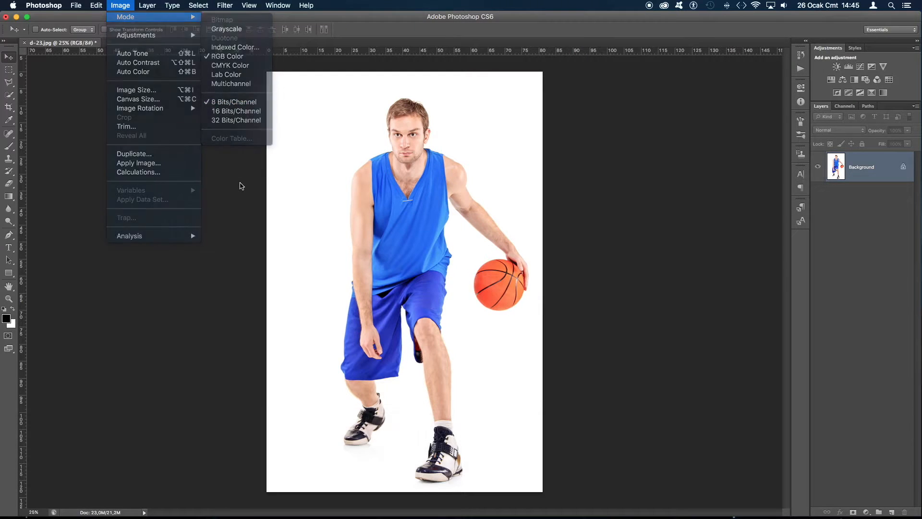
{"action": "left_click", "coordinate": [241, 187]}
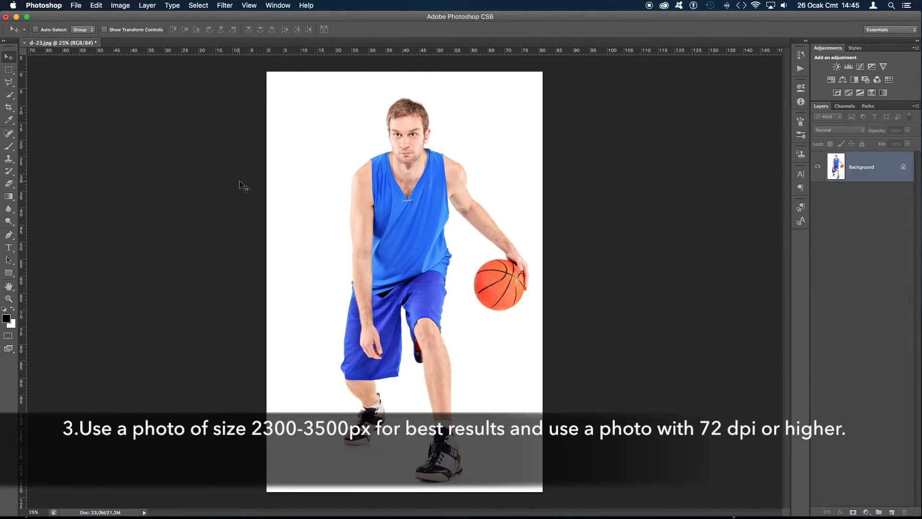
- Review the basketball photo's pixel width, height, units and resolution in the Image Size settings, and accept them
{"action": "left_click", "coordinate": [123, 7]}
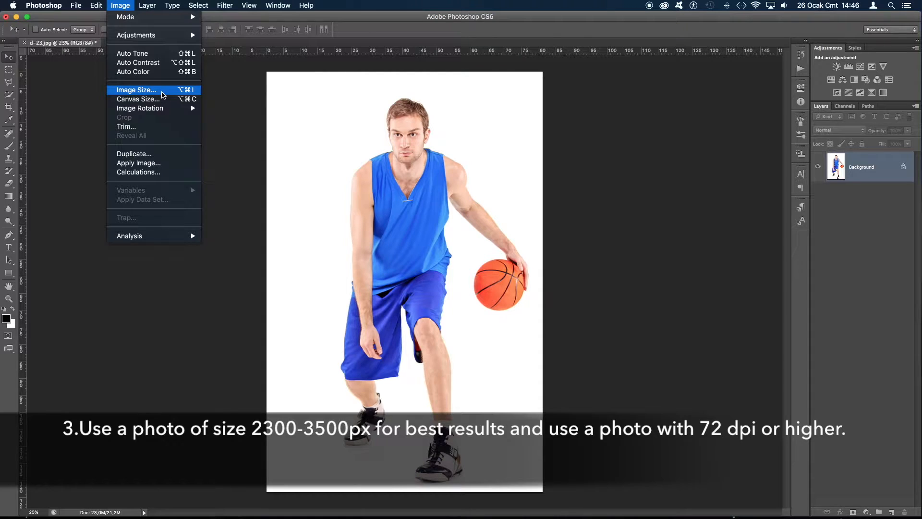
{"action": "left_click", "coordinate": [162, 95]}
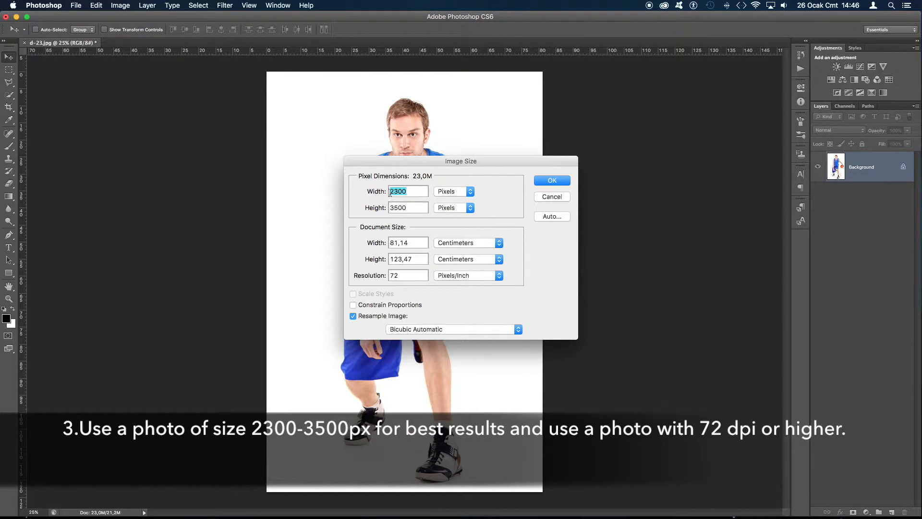
{"action": "double_click", "coordinate": [413, 207]}
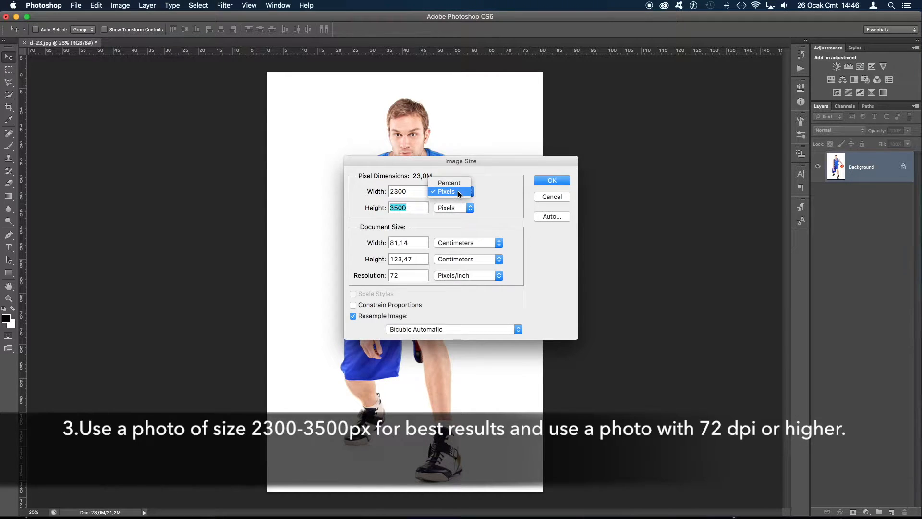
{"action": "left_click", "coordinate": [460, 205]}
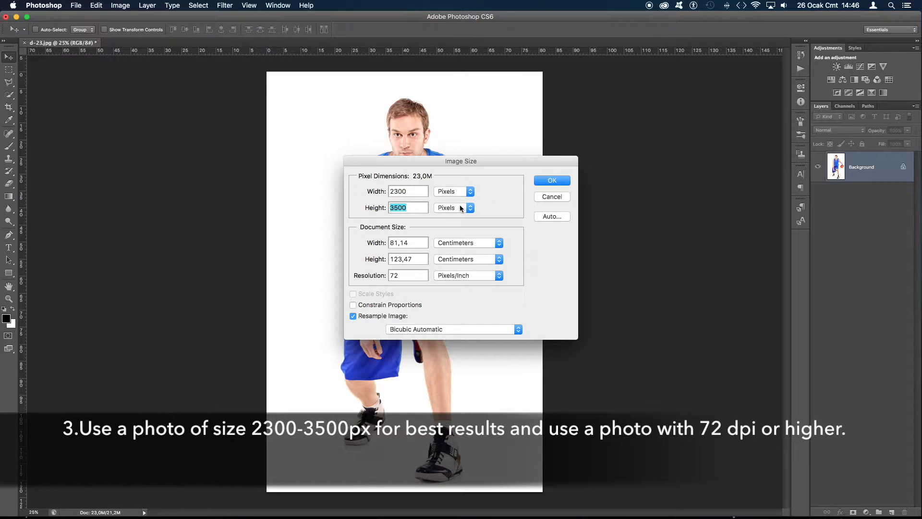
{"action": "left_click", "coordinate": [460, 208]}
{"action": "left_click", "coordinate": [485, 209]}
{"action": "left_click_drag", "start_coordinate": [406, 277], "coordinate": [379, 279]}
{"action": "left_click_drag", "start_coordinate": [500, 161], "coordinate": [484, 162]}
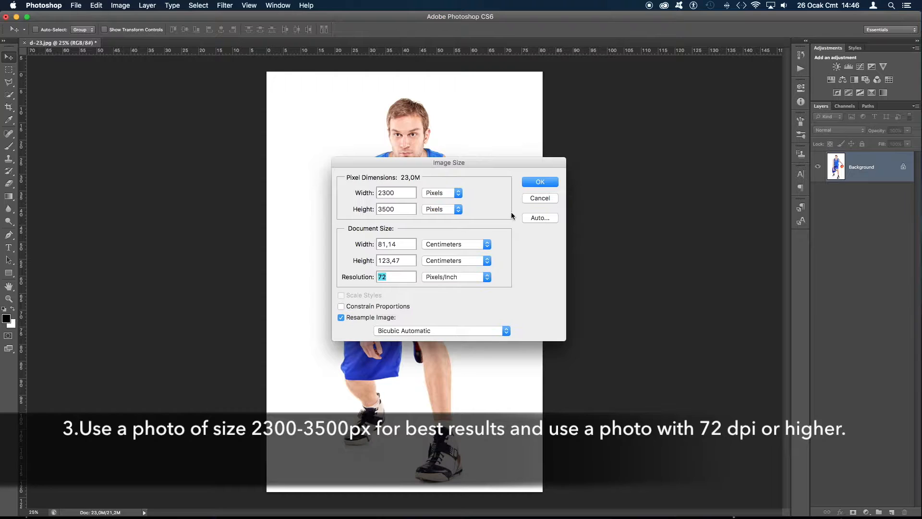
{"action": "left_click", "coordinate": [540, 182]}
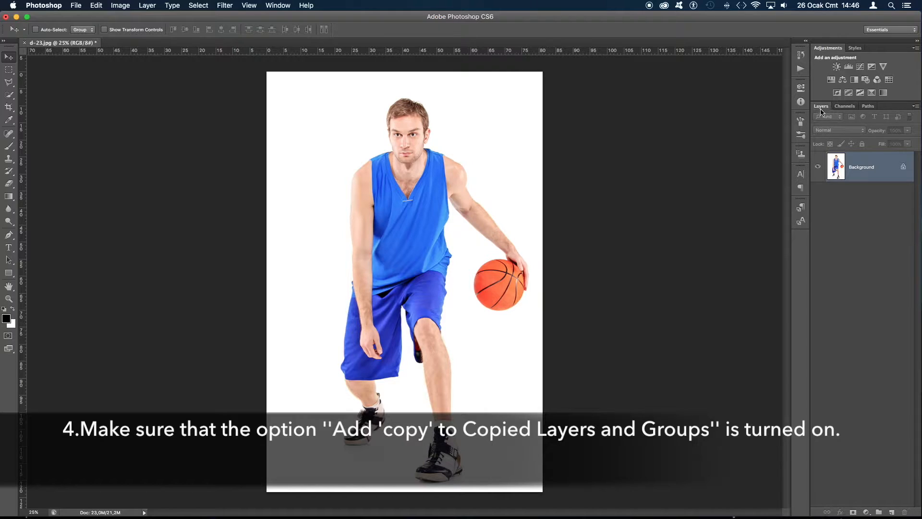
- Make sure Add "copy" to Copied Layers and Groups is enabled in the Layers Panel Options
{"action": "left_click", "coordinate": [917, 107]}
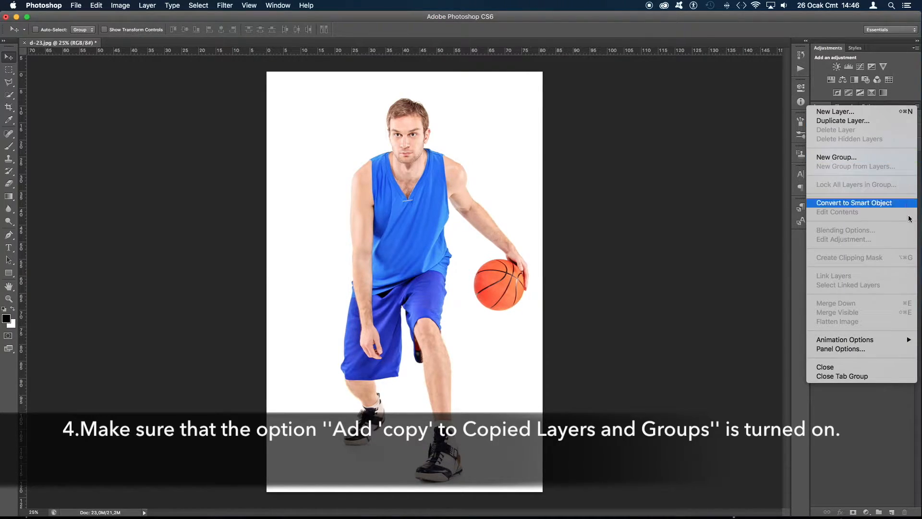
{"action": "left_click", "coordinate": [871, 348]}
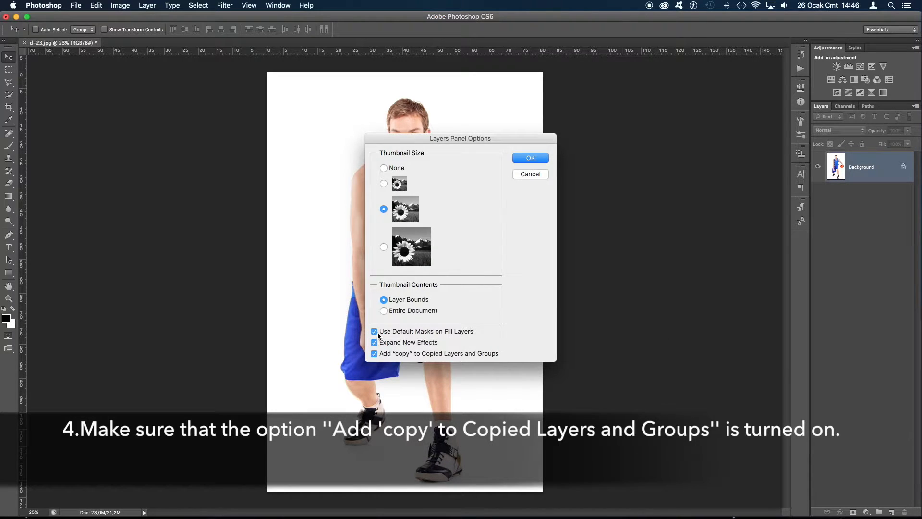
{"action": "left_click", "coordinate": [374, 354]}
{"action": "left_click", "coordinate": [373, 354]}
{"action": "left_click", "coordinate": [530, 159]}
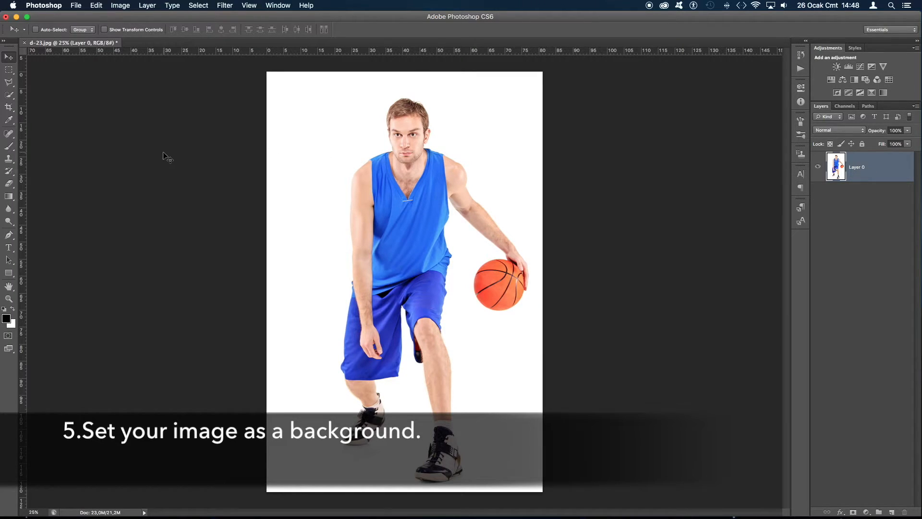
- Convert the basketball photo's Layer 0 into the background layer
{"action": "left_click", "coordinate": [154, 9]}
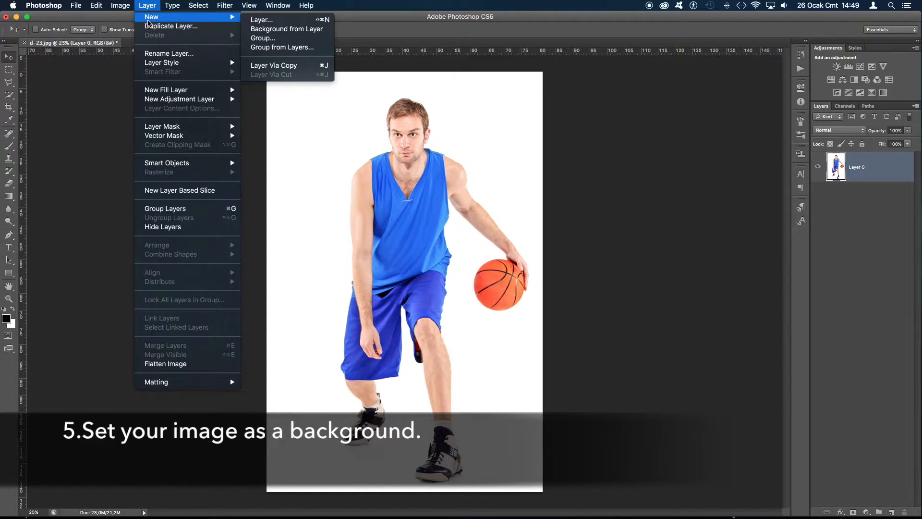
{"action": "mouse_move", "coordinate": [216, 20]}
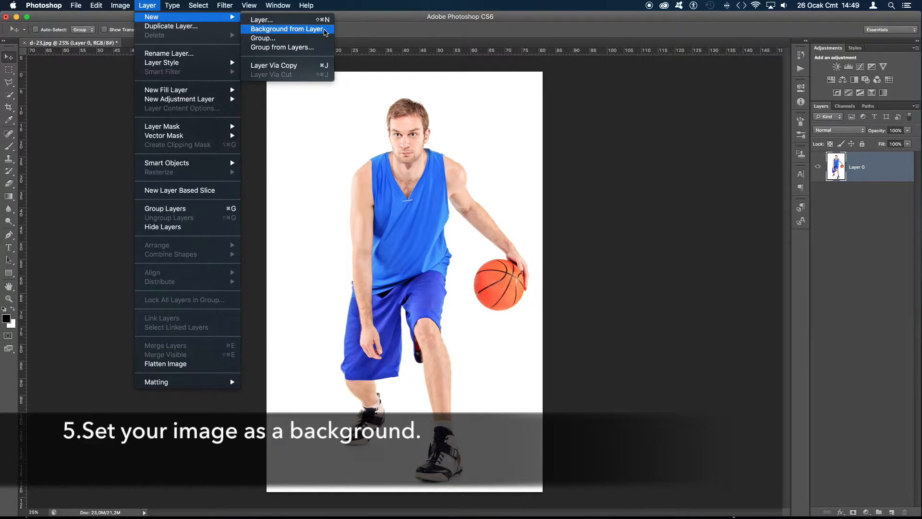
{"action": "left_click", "coordinate": [324, 31]}
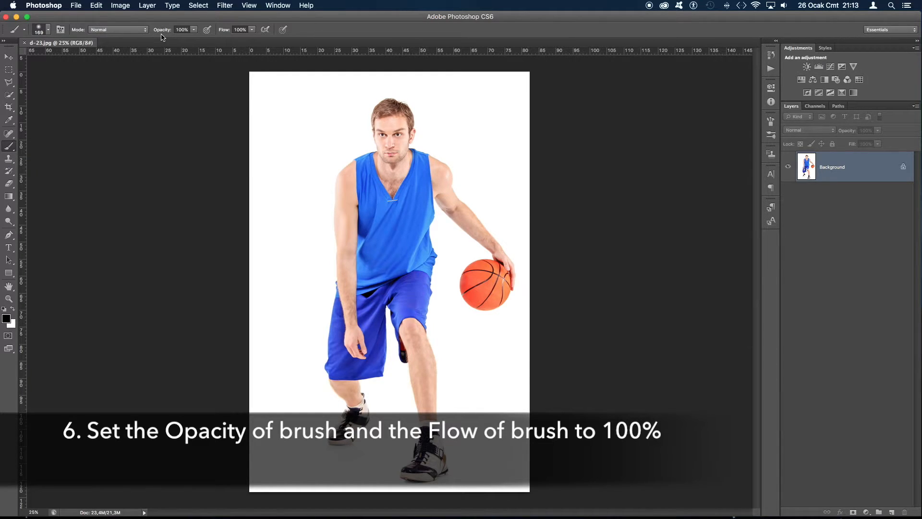
- Check that the brush's opacity and flow are both set to 100%
{"action": "left_click", "coordinate": [194, 30]}
{"action": "left_click", "coordinate": [224, 40]}
{"action": "left_click", "coordinate": [251, 29]}
{"action": "left_click", "coordinate": [312, 30]}
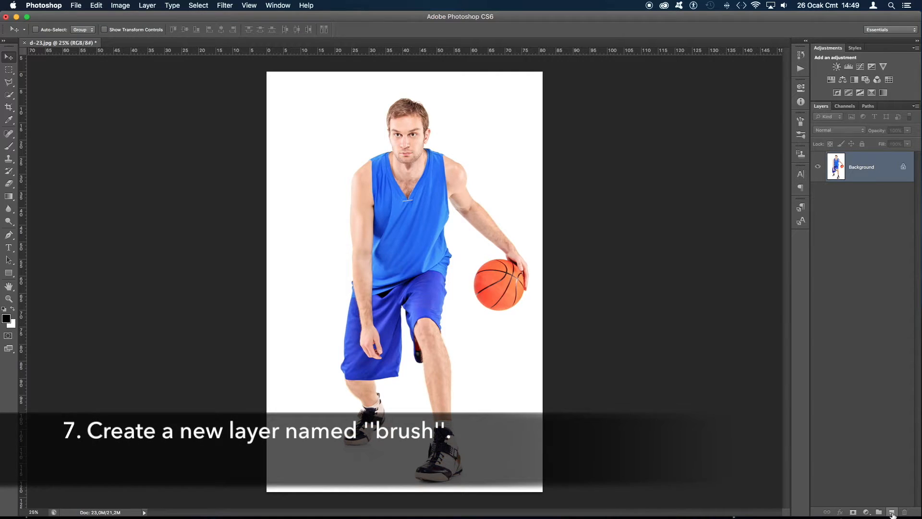
- Create a new layer above the background and name it "brush"
{"action": "left_click", "coordinate": [892, 512]}
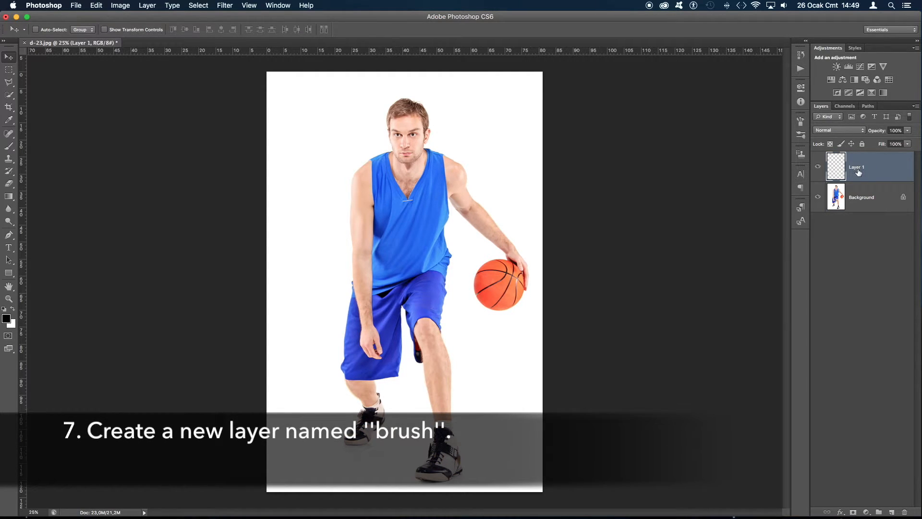
{"action": "double_click", "coordinate": [857, 167]}
{"action": "type", "text": "brush"}
{"action": "key", "text": "Return"}
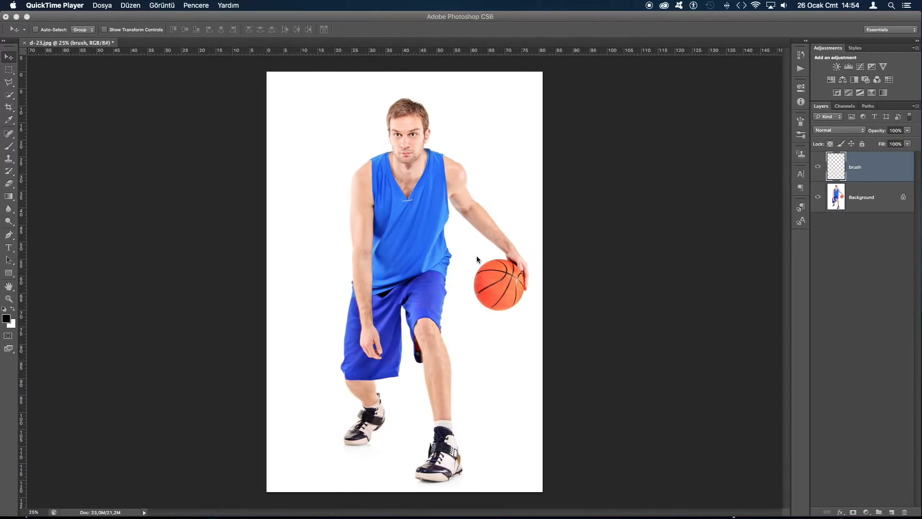
- Set the foreground color to red with the hex value ea2213
{"action": "left_click", "coordinate": [205, 321]}
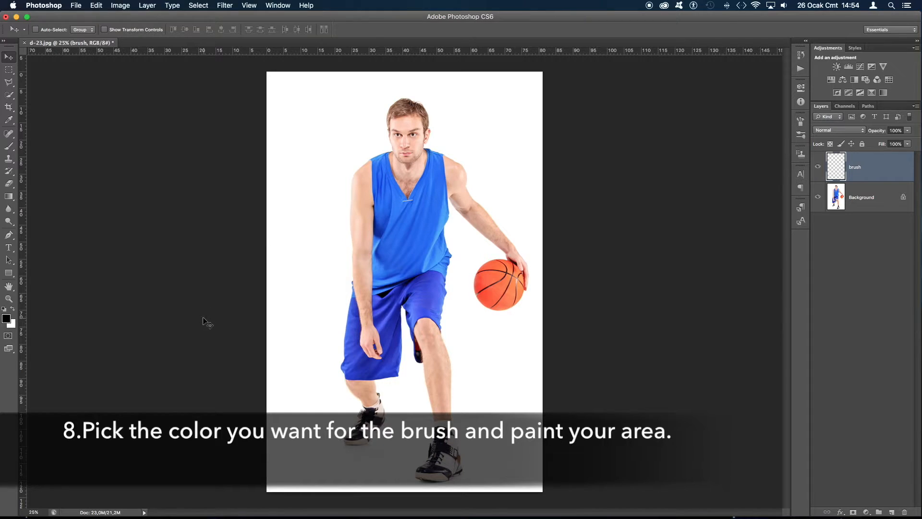
{"action": "left_click", "coordinate": [7, 317]}
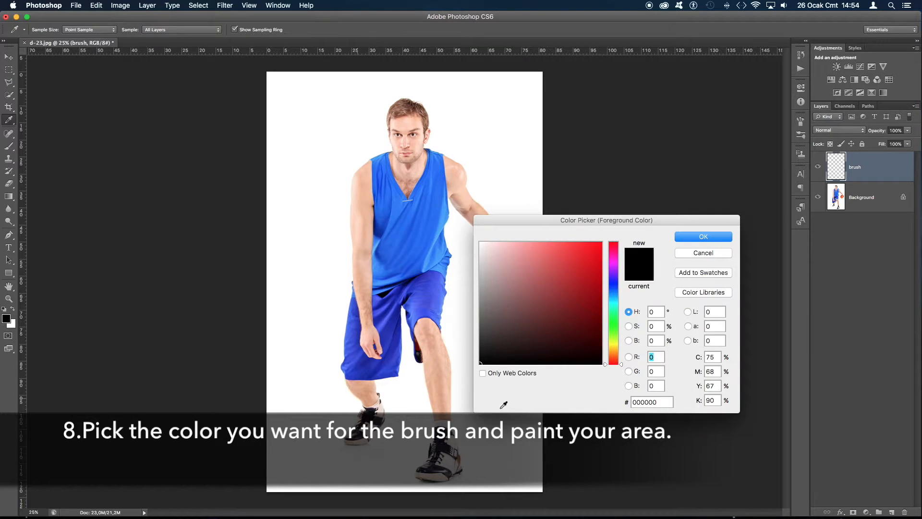
{"action": "left_click_drag", "start_coordinate": [669, 405], "coordinate": [627, 402]}
{"action": "type", "text": "ea"}
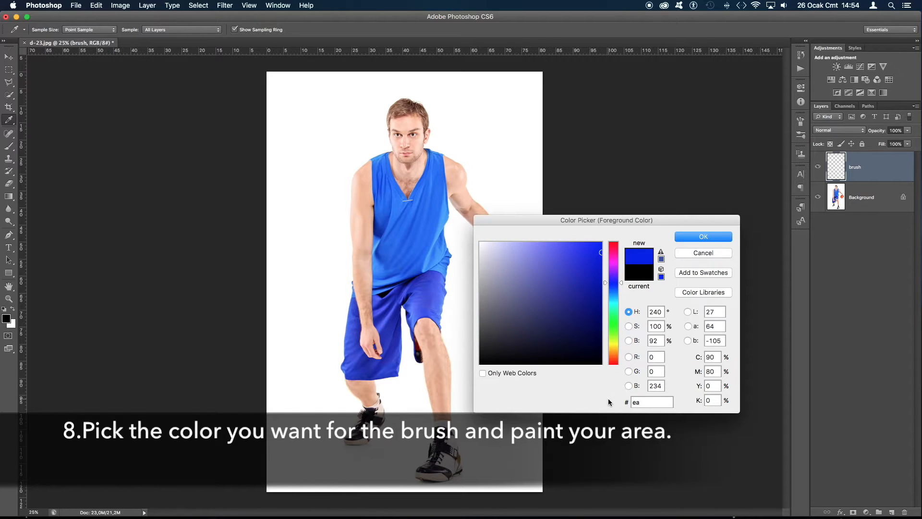
{"action": "type", "text": "22"}
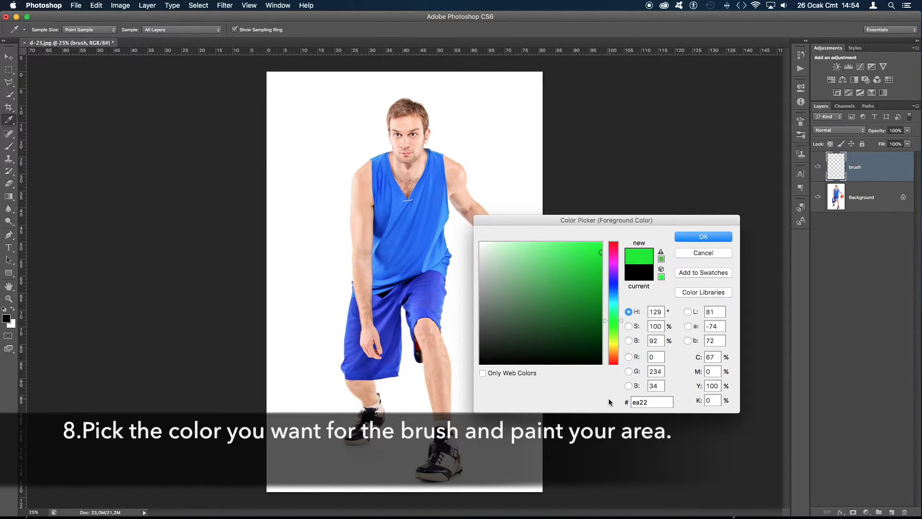
{"action": "type", "text": "13"}
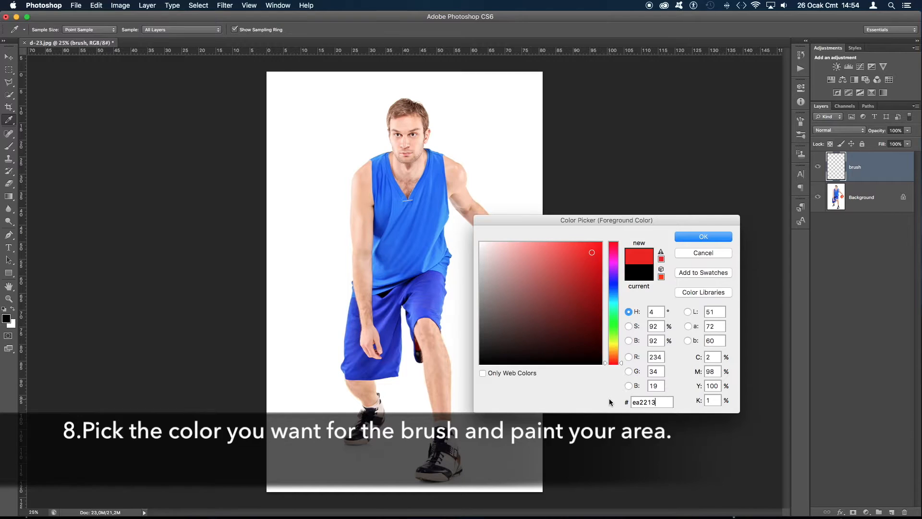
{"action": "key", "text": "Return"}
{"action": "key", "text": "v"}
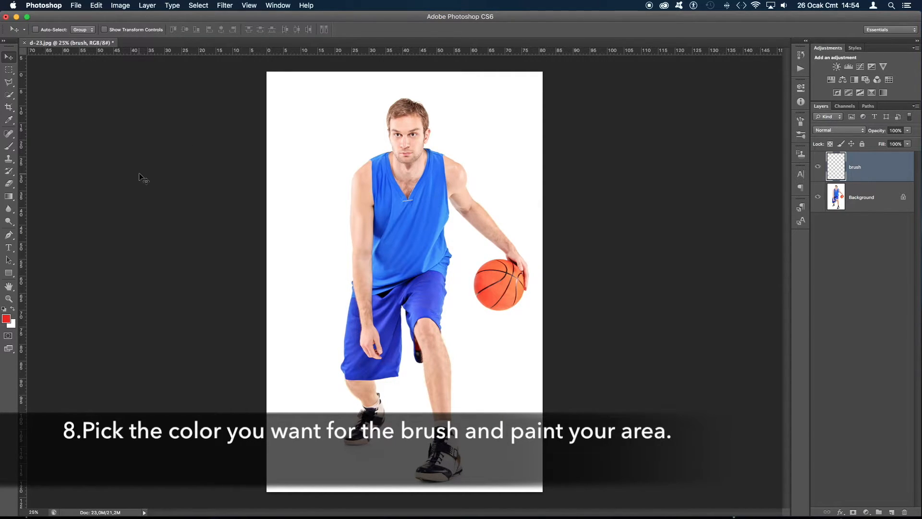
- Activate the Brush tool and choose the Soft Round brush for painting on the brush layer
{"action": "left_click", "coordinate": [9, 147]}
{"action": "right_click", "coordinate": [375, 240]}
{"action": "left_click", "coordinate": [418, 307]}
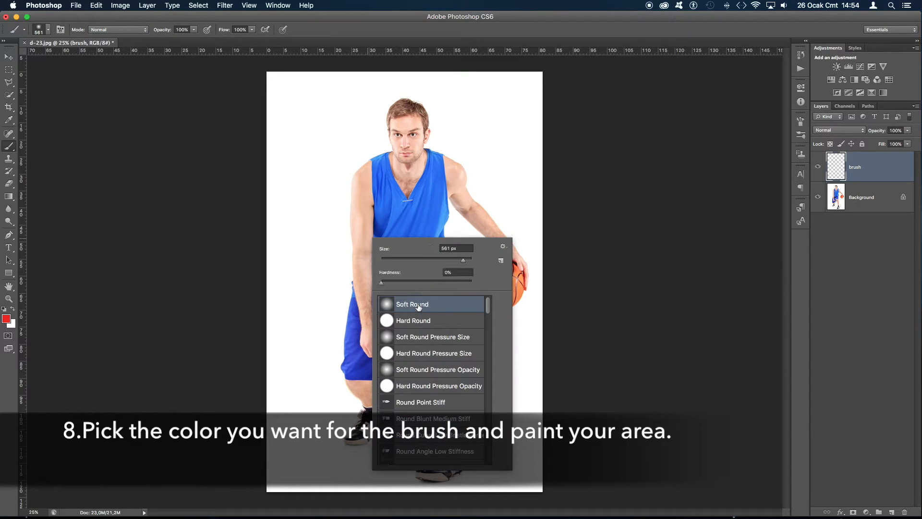
- Set the brush size to 169 px and paint red over the player's head, body, arms and front leg on the brush layer
{"action": "left_click", "coordinate": [440, 259]}
{"action": "left_click", "coordinate": [442, 260]}
{"action": "left_click", "coordinate": [404, 181]}
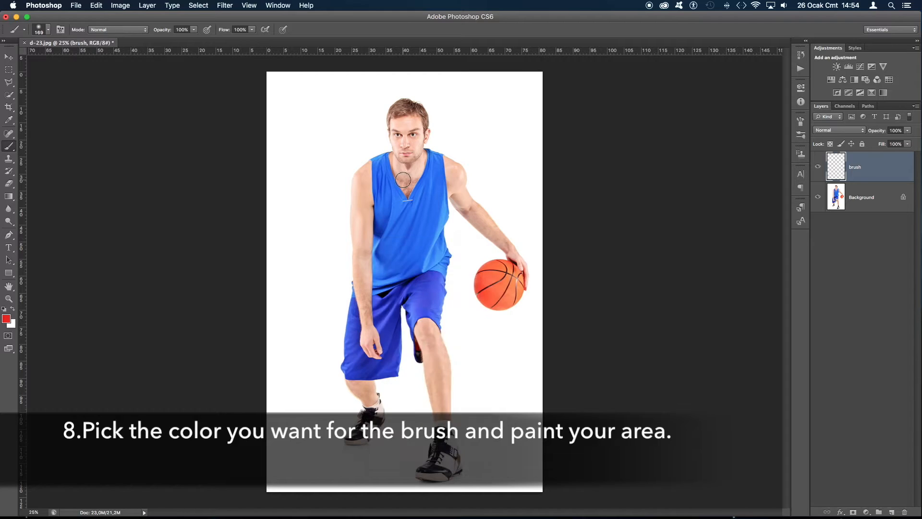
{"action": "mouse_move", "coordinate": [404, 186]}
{"action": "left_mouse_down"}
{"action": "mouse_move", "coordinate": [385, 194]}
{"action": "mouse_move", "coordinate": [374, 221]}
{"action": "mouse_move", "coordinate": [360, 209]}
{"action": "mouse_move", "coordinate": [369, 174]}
{"action": "mouse_move", "coordinate": [380, 166]}
{"action": "mouse_move", "coordinate": [384, 184]}
{"action": "mouse_move", "coordinate": [394, 185]}
{"action": "mouse_move", "coordinate": [408, 142]}
{"action": "mouse_move", "coordinate": [401, 122]}
{"action": "mouse_move", "coordinate": [396, 133]}
{"action": "mouse_move", "coordinate": [415, 123]}
{"action": "mouse_move", "coordinate": [416, 144]}
{"action": "mouse_move", "coordinate": [403, 112]}
{"action": "mouse_move", "coordinate": [418, 117]}
{"action": "mouse_move", "coordinate": [409, 155]}
{"action": "mouse_move", "coordinate": [371, 170]}
{"action": "mouse_move", "coordinate": [363, 210]}
{"action": "mouse_move", "coordinate": [366, 290]}
{"action": "mouse_move", "coordinate": [366, 273]}
{"action": "mouse_move", "coordinate": [349, 366]}
{"action": "mouse_move", "coordinate": [355, 383]}
{"action": "mouse_move", "coordinate": [377, 369]}
{"action": "mouse_move", "coordinate": [377, 234]}
{"action": "mouse_move", "coordinate": [394, 275]}
{"action": "mouse_move", "coordinate": [405, 260]}
{"action": "mouse_move", "coordinate": [387, 294]}
{"action": "mouse_move", "coordinate": [391, 369]}
{"action": "mouse_move", "coordinate": [376, 368]}
{"action": "mouse_move", "coordinate": [393, 365]}
{"action": "mouse_move", "coordinate": [394, 290]}
{"action": "mouse_move", "coordinate": [408, 309]}
{"action": "left_mouse_up"}
{"action": "mouse_move", "coordinate": [423, 342]}
{"action": "left_mouse_down"}
{"action": "mouse_move", "coordinate": [428, 320]}
{"action": "mouse_move", "coordinate": [407, 245]}
{"action": "mouse_move", "coordinate": [422, 294]}
{"action": "mouse_move", "coordinate": [439, 253]}
{"action": "mouse_move", "coordinate": [430, 314]}
{"action": "mouse_move", "coordinate": [442, 448]}
{"action": "mouse_move", "coordinate": [419, 474]}
{"action": "mouse_move", "coordinate": [448, 469]}
{"action": "mouse_move", "coordinate": [436, 473]}
{"action": "mouse_move", "coordinate": [447, 445]}
{"action": "mouse_move", "coordinate": [454, 464]}
{"action": "mouse_move", "coordinate": [446, 463]}
{"action": "mouse_move", "coordinate": [432, 361]}
{"action": "mouse_move", "coordinate": [418, 331]}
{"action": "left_mouse_up"}
{"action": "mouse_move", "coordinate": [422, 206]}
{"action": "left_mouse_down"}
{"action": "mouse_move", "coordinate": [407, 163]}
{"action": "mouse_move", "coordinate": [422, 157]}
{"action": "mouse_move", "coordinate": [456, 177]}
{"action": "mouse_move", "coordinate": [465, 206]}
{"action": "mouse_move", "coordinate": [495, 239]}
{"action": "left_mouse_up"}
- Reduce the brush size to 97 px and paint over the player's dribbling hand, the basketball and the unpainted side of the torso
{"action": "scroll", "coordinate": [496, 239], "scroll_direction": "up", "scroll_amount": 2}
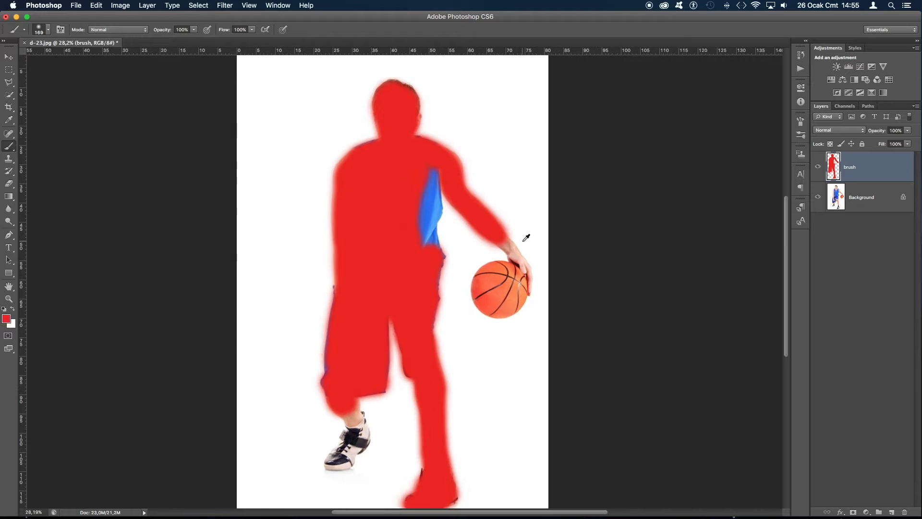
{"action": "right_click", "coordinate": [503, 247]}
{"action": "left_click", "coordinate": [570, 270]}
{"action": "left_click", "coordinate": [560, 270]}
{"action": "left_click", "coordinate": [493, 240]}
{"action": "mouse_move", "coordinate": [493, 240]}
{"action": "left_mouse_down"}
{"action": "mouse_move", "coordinate": [527, 278]}
{"action": "mouse_move", "coordinate": [525, 298]}
{"action": "mouse_move", "coordinate": [512, 319]}
{"action": "mouse_move", "coordinate": [512, 300]}
{"action": "mouse_move", "coordinate": [480, 285]}
{"action": "mouse_move", "coordinate": [499, 276]}
{"action": "mouse_move", "coordinate": [505, 255]}
{"action": "mouse_move", "coordinate": [503, 278]}
{"action": "mouse_move", "coordinate": [476, 283]}
{"action": "mouse_move", "coordinate": [465, 304]}
{"action": "mouse_move", "coordinate": [467, 287]}
{"action": "mouse_move", "coordinate": [464, 307]}
{"action": "mouse_move", "coordinate": [491, 334]}
{"action": "mouse_move", "coordinate": [457, 307]}
{"action": "mouse_move", "coordinate": [485, 276]}
{"action": "mouse_move", "coordinate": [496, 283]}
{"action": "mouse_move", "coordinate": [479, 331]}
{"action": "mouse_move", "coordinate": [501, 334]}
{"action": "mouse_move", "coordinate": [525, 301]}
{"action": "mouse_move", "coordinate": [529, 310]}
{"action": "mouse_move", "coordinate": [514, 328]}
{"action": "mouse_move", "coordinate": [496, 336]}
{"action": "mouse_move", "coordinate": [480, 325]}
{"action": "mouse_move", "coordinate": [476, 334]}
{"action": "mouse_move", "coordinate": [516, 269]}
{"action": "left_mouse_up"}
{"action": "mouse_move", "coordinate": [410, 154]}
{"action": "left_mouse_down"}
{"action": "mouse_move", "coordinate": [404, 235]}
{"action": "mouse_move", "coordinate": [400, 149]}
{"action": "mouse_move", "coordinate": [392, 211]}
{"action": "mouse_move", "coordinate": [414, 272]}
{"action": "mouse_move", "coordinate": [408, 307]}
{"action": "left_mouse_up"}
- Paint over the player's unpainted lower leg and shoe, completing the red silhouette
{"action": "left_click_drag", "start_coordinate": [290, 365], "coordinate": [341, 209]}
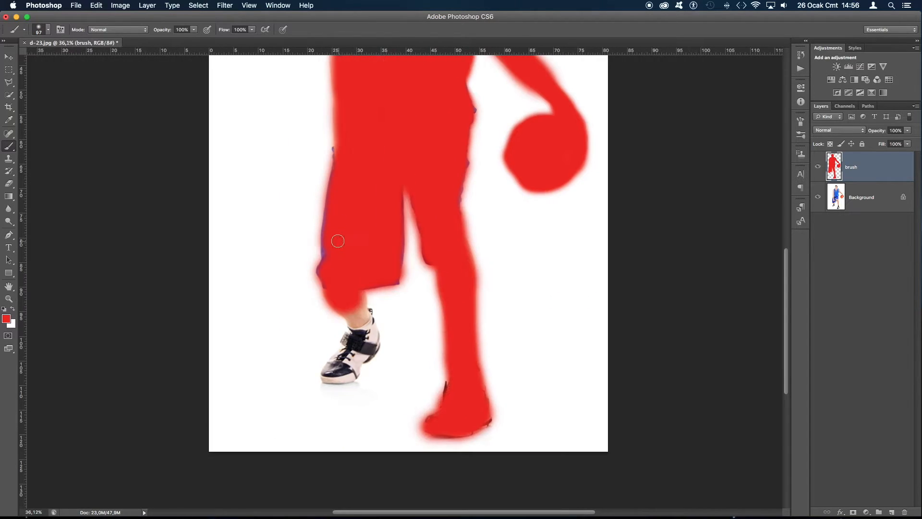
{"action": "mouse_move", "coordinate": [323, 245]}
{"action": "left_mouse_down"}
{"action": "mouse_move", "coordinate": [363, 324]}
{"action": "mouse_move", "coordinate": [350, 308]}
{"action": "mouse_move", "coordinate": [373, 335]}
{"action": "mouse_move", "coordinate": [346, 375]}
{"action": "mouse_move", "coordinate": [325, 374]}
{"action": "mouse_move", "coordinate": [343, 361]}
{"action": "mouse_move", "coordinate": [348, 338]}
{"action": "mouse_move", "coordinate": [358, 347]}
{"action": "mouse_move", "coordinate": [372, 340]}
{"action": "mouse_move", "coordinate": [351, 368]}
{"action": "mouse_move", "coordinate": [327, 376]}
{"action": "mouse_move", "coordinate": [357, 363]}
{"action": "left_mouse_up"}
{"action": "left_click_drag", "start_coordinate": [501, 271], "coordinate": [479, 358]}
{"action": "scroll", "coordinate": [478, 358], "scroll_direction": "up", "scroll_amount": 3}
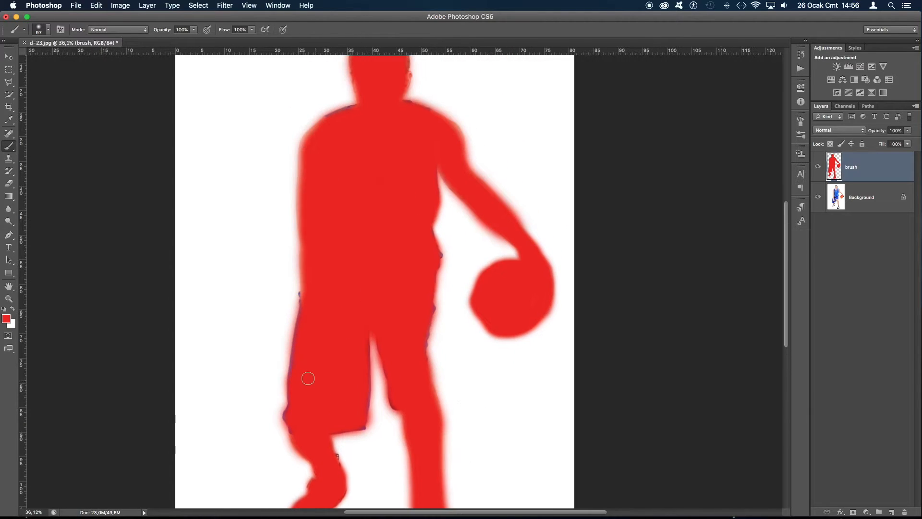
{"action": "scroll", "coordinate": [376, 339], "scroll_direction": "up", "scroll_amount": 4}
{"action": "mouse_move", "coordinate": [379, 322]}
{"action": "left_mouse_down"}
{"action": "mouse_move", "coordinate": [387, 255]}
{"action": "mouse_move", "coordinate": [396, 281]}
{"action": "mouse_move", "coordinate": [389, 275]}
{"action": "mouse_move", "coordinate": [407, 261]}
{"action": "mouse_move", "coordinate": [479, 336]}
{"action": "left_mouse_up"}
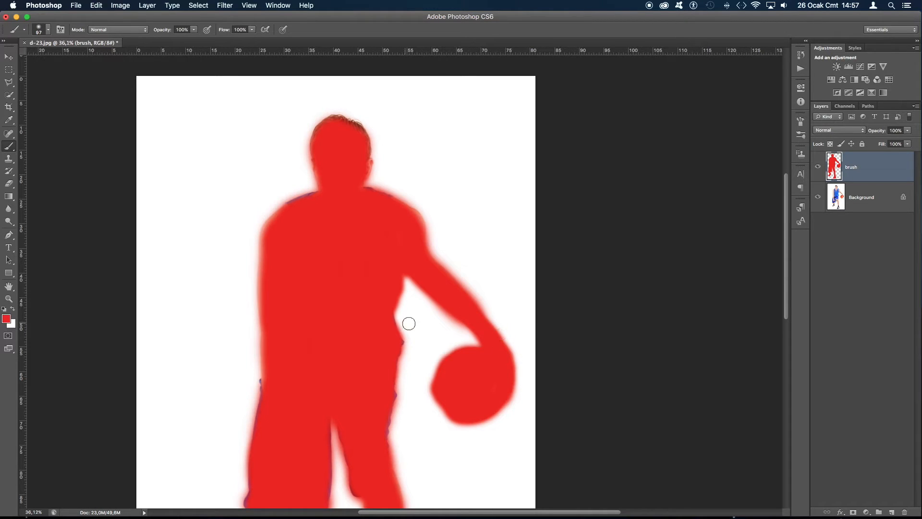
{"action": "scroll", "coordinate": [409, 323], "scroll_direction": "down", "scroll_amount": 1}
{"action": "scroll", "coordinate": [432, 284], "scroll_direction": "down", "scroll_amount": 5}
{"action": "scroll", "coordinate": [450, 239], "scroll_direction": "down", "scroll_amount": 3}
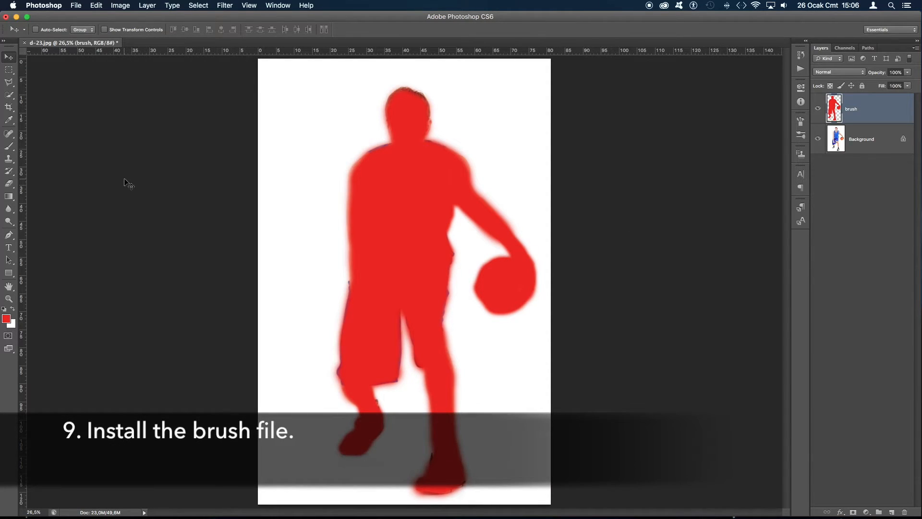
- Load the AT_Sketch Brushes.abr file into the brush presets and check that the new brushes are listed
{"action": "left_click", "coordinate": [97, 5]}
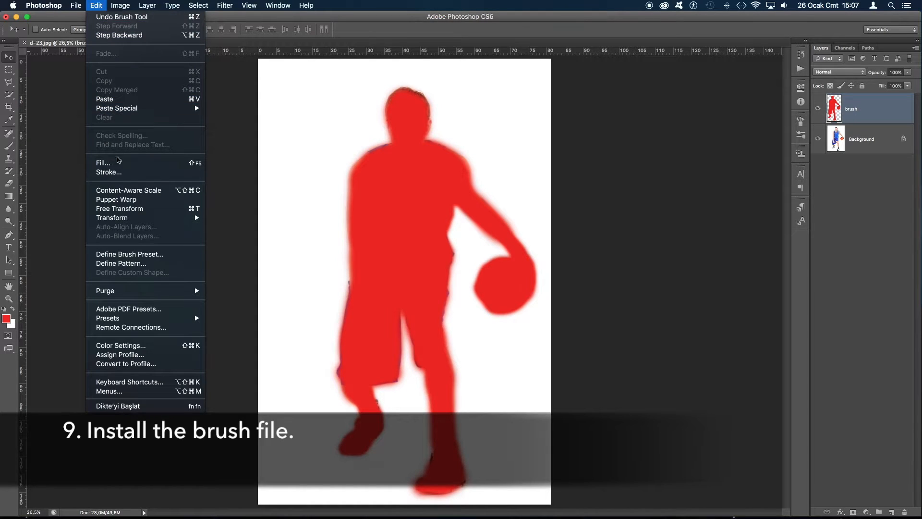
{"action": "mouse_move", "coordinate": [113, 320]}
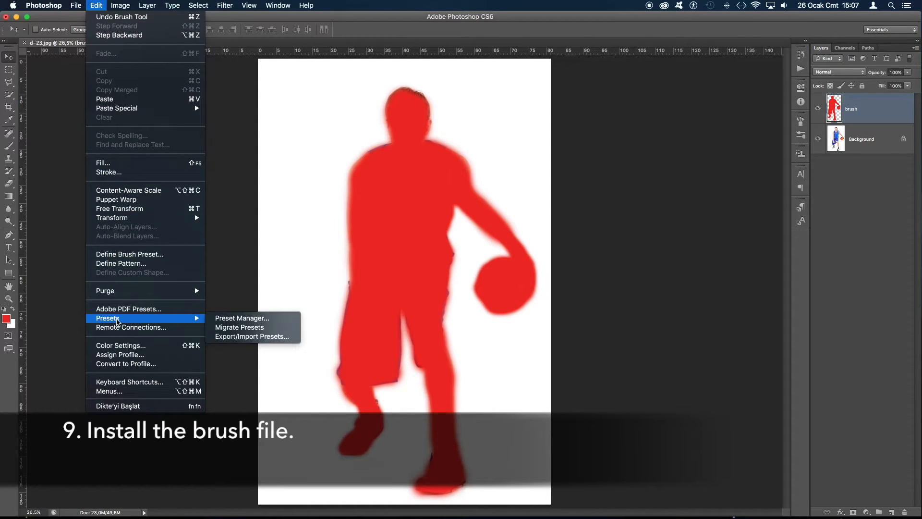
{"action": "left_click", "coordinate": [283, 319]}
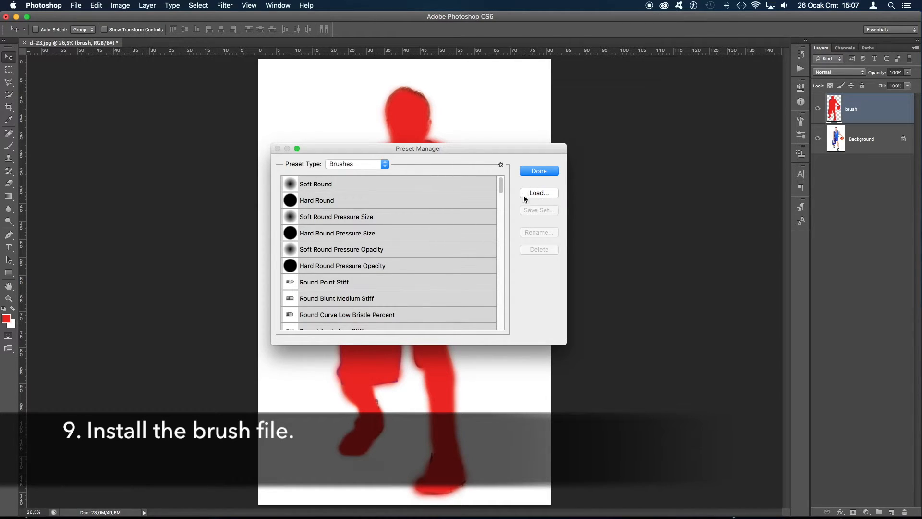
{"action": "left_click", "coordinate": [539, 193]}
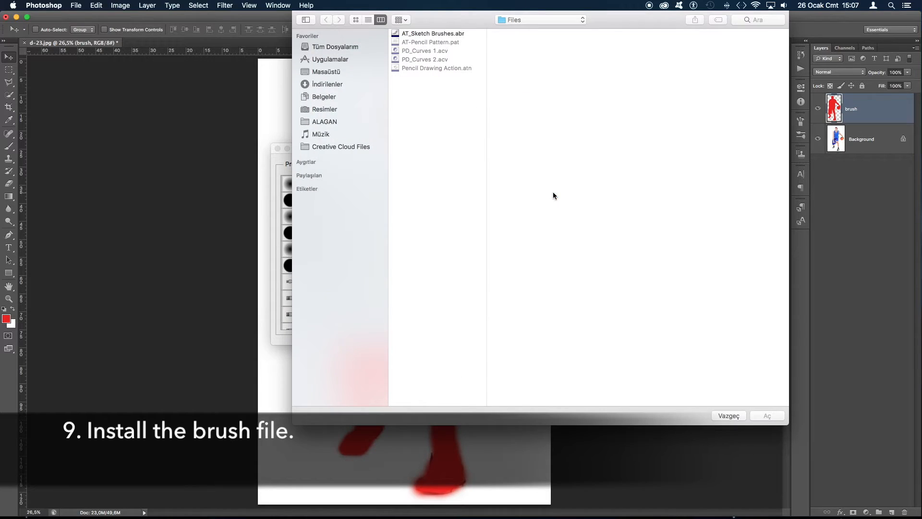
{"action": "left_click", "coordinate": [458, 33]}
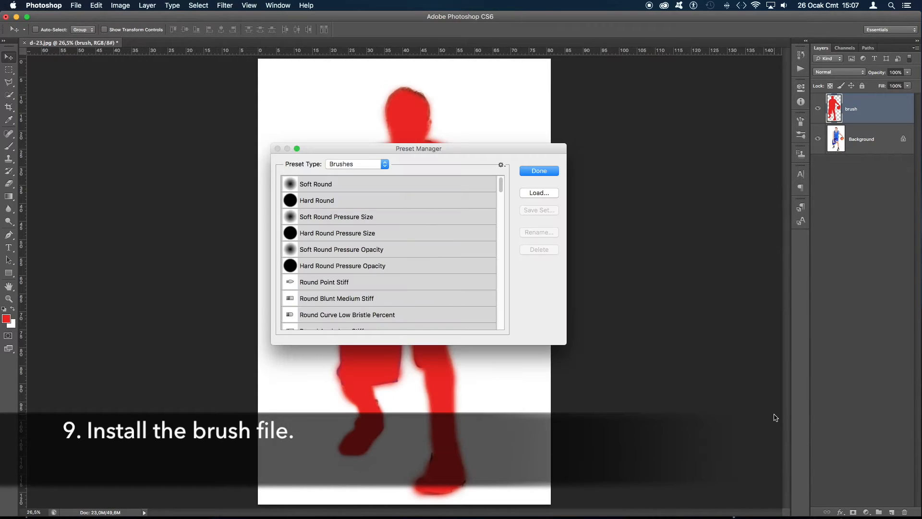
{"action": "left_click", "coordinate": [768, 415]}
{"action": "left_click_drag", "start_coordinate": [502, 184], "coordinate": [498, 338]}
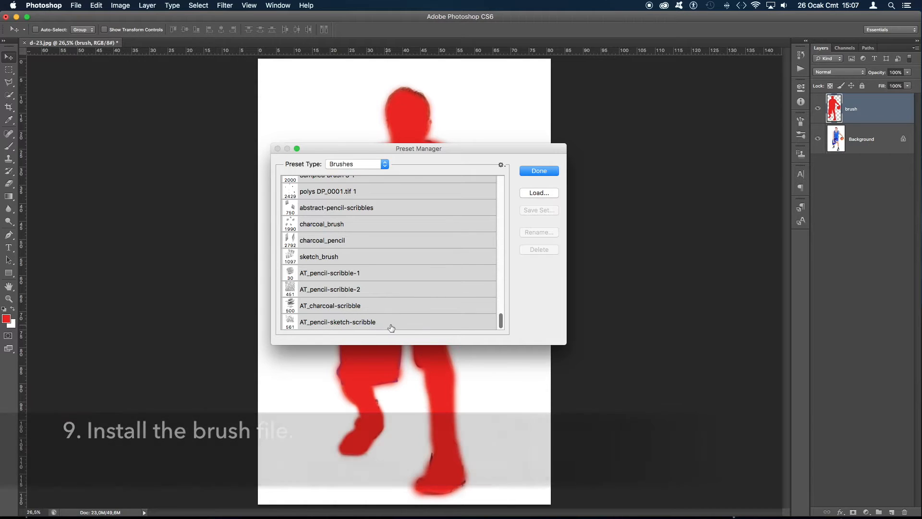
{"action": "left_click", "coordinate": [539, 171]}
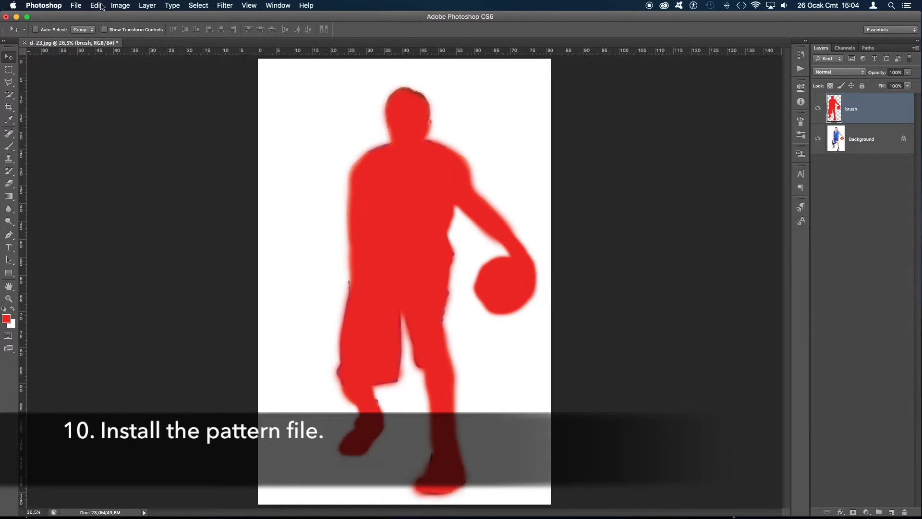
- Load the AT-Pencil Pattern.pat file into the pattern presets and check the pattern list for the new entry
{"action": "left_click", "coordinate": [97, 6]}
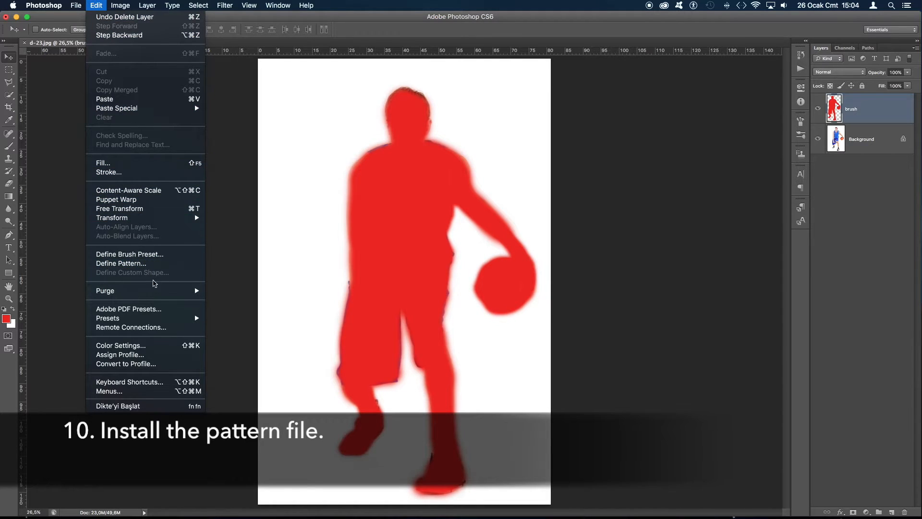
{"action": "mouse_move", "coordinate": [101, 323]}
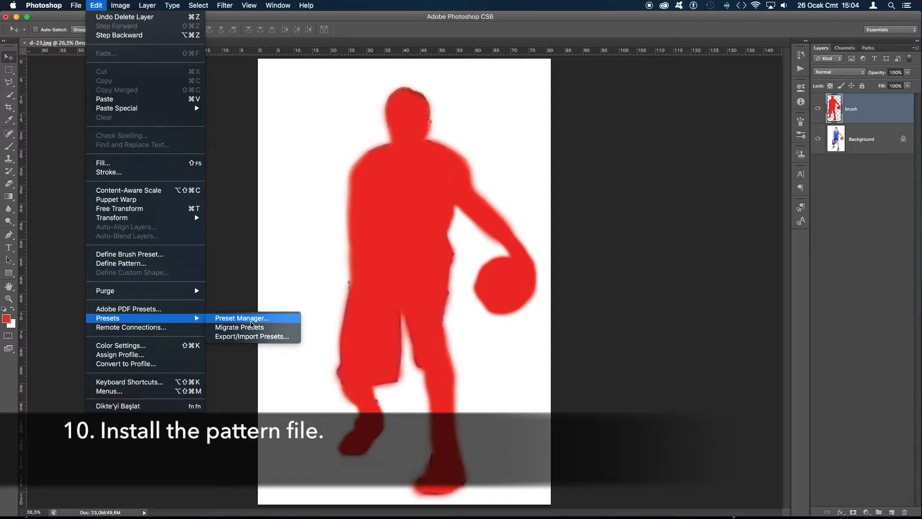
{"action": "left_click", "coordinate": [275, 323]}
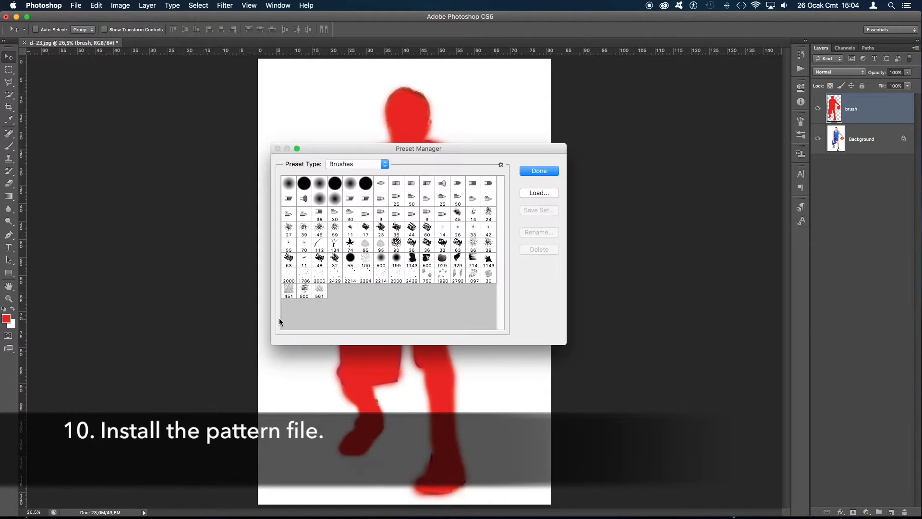
{"action": "left_click", "coordinate": [383, 165]}
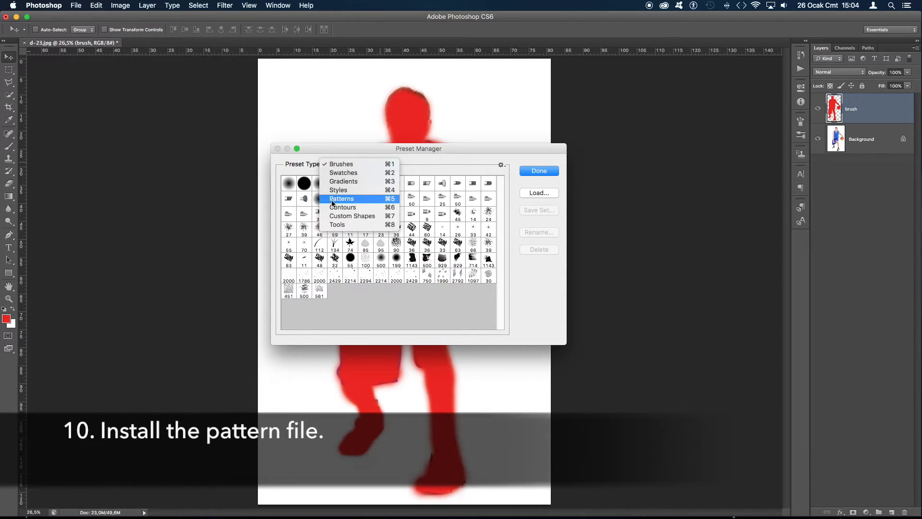
{"action": "left_click", "coordinate": [360, 199]}
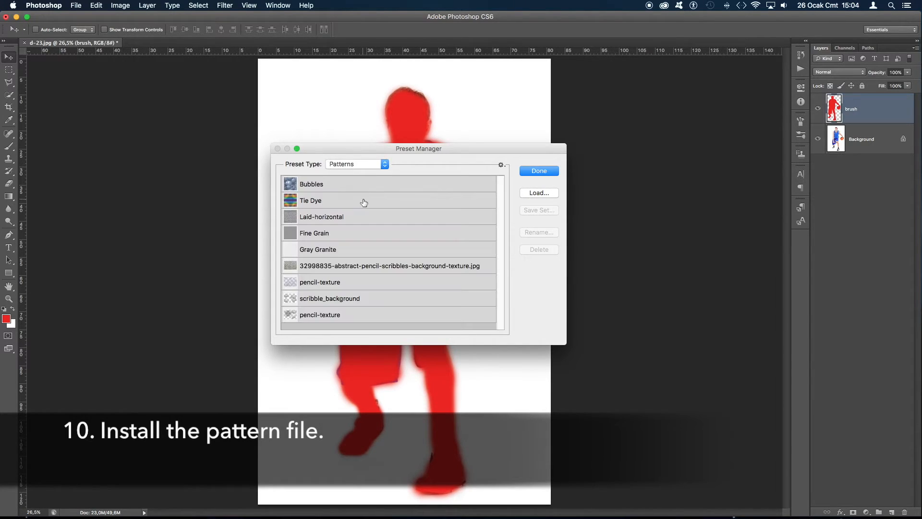
{"action": "left_click", "coordinate": [551, 193]}
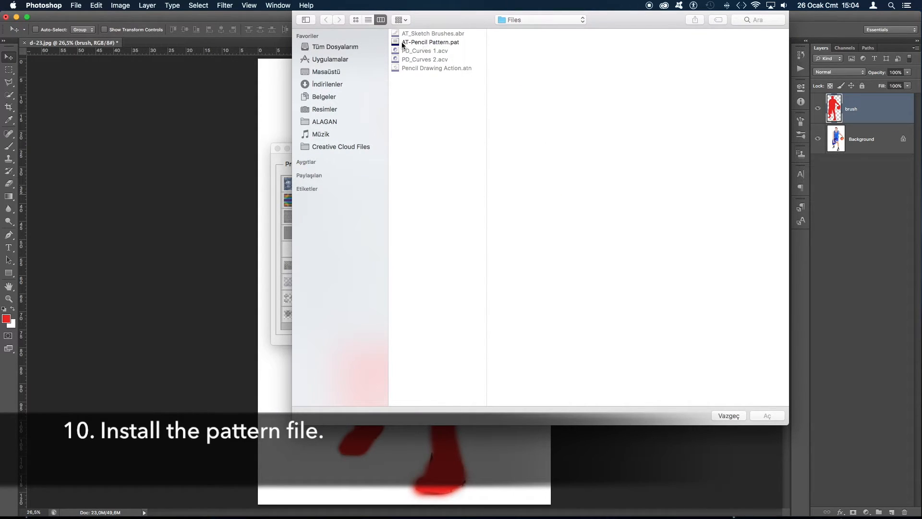
{"action": "left_click", "coordinate": [455, 42]}
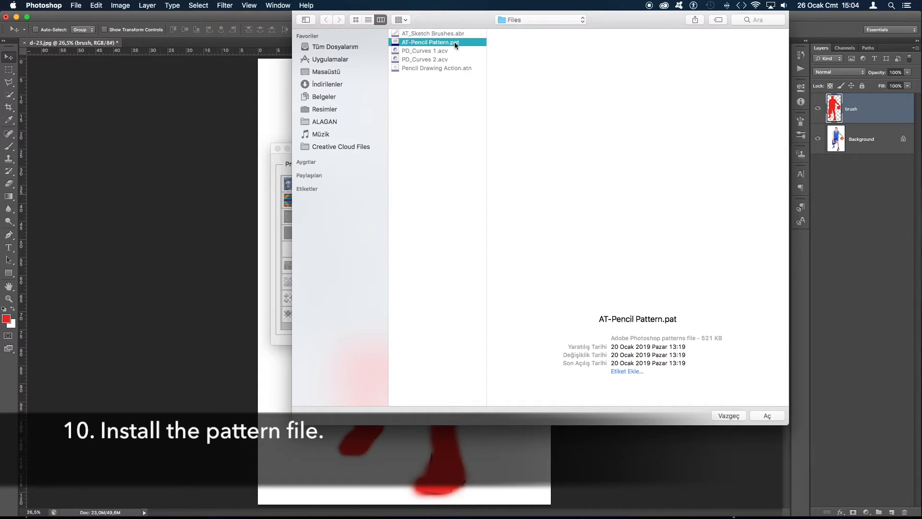
{"action": "left_click", "coordinate": [775, 416]}
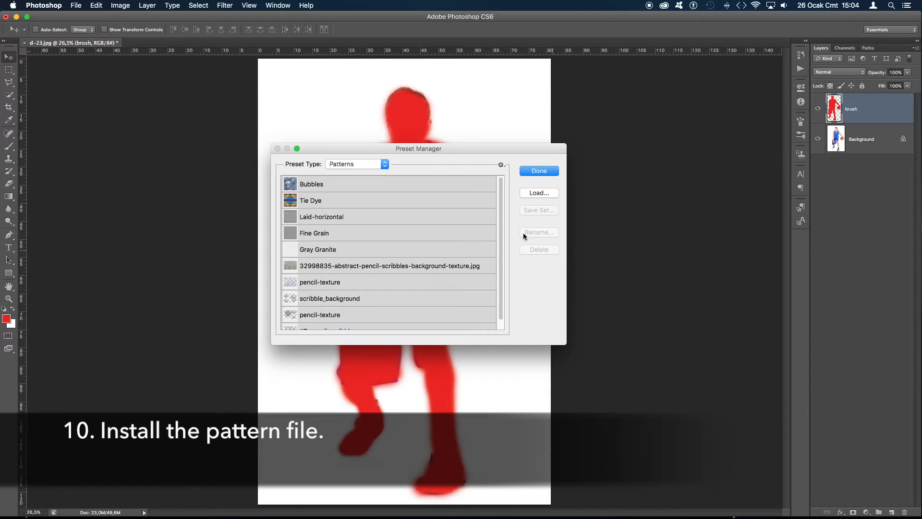
{"action": "scroll", "coordinate": [502, 264], "scroll_direction": "down", "scroll_amount": 2}
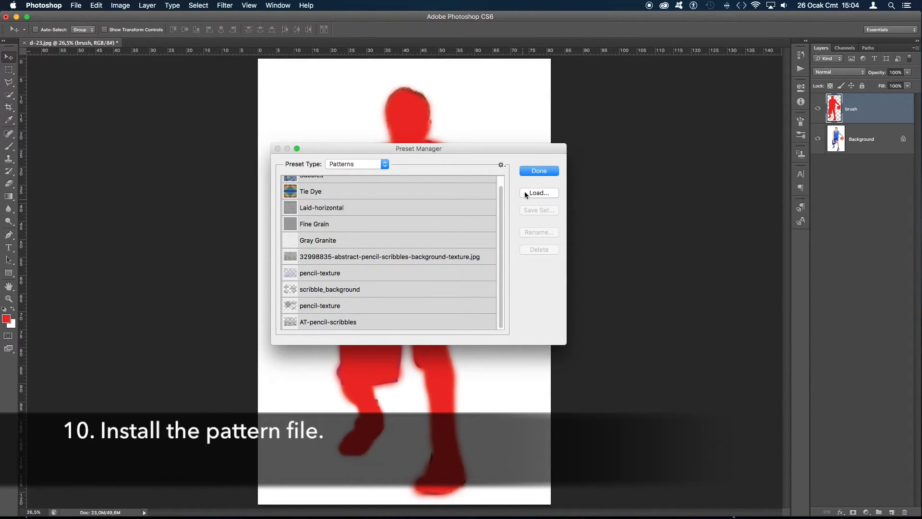
{"action": "left_click", "coordinate": [545, 172]}
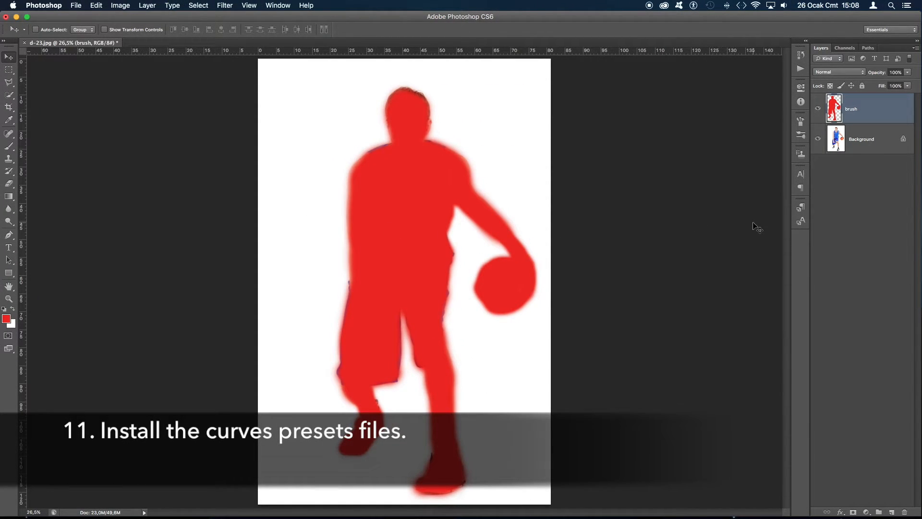
- Show the Adjustments panel and add a Curves adjustment layer above the brush layer
{"action": "left_click", "coordinate": [278, 5]}
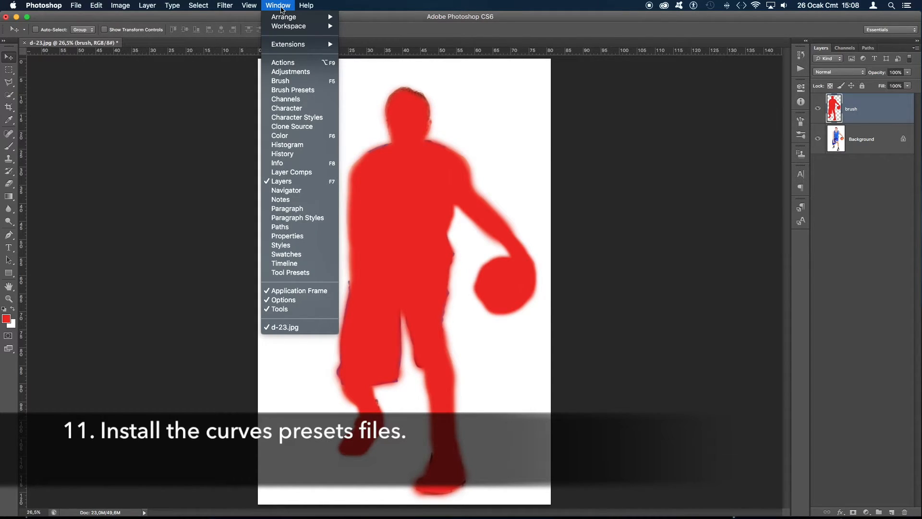
{"action": "left_click", "coordinate": [317, 72]}
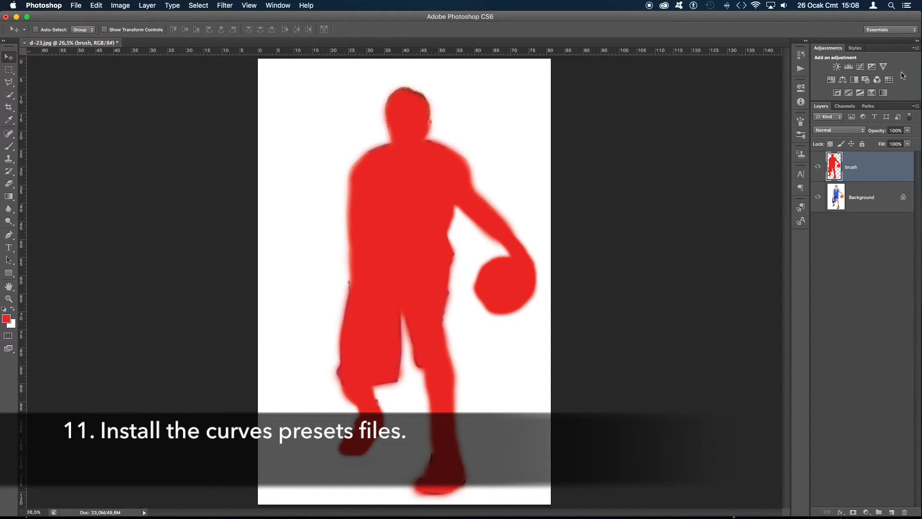
{"action": "left_click", "coordinate": [860, 67]}
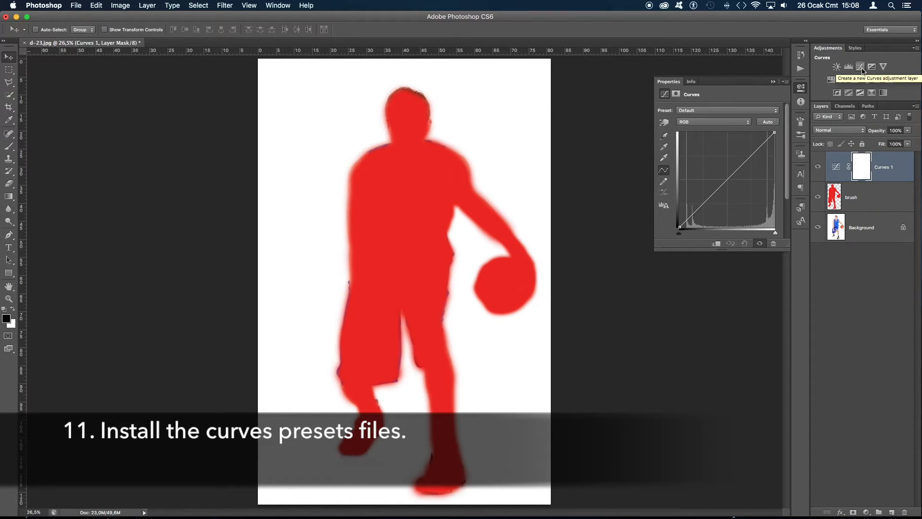
- Load the PD_Curves 1.acv preset file into the Curves adjustment layer
{"action": "left_click", "coordinate": [787, 83]}
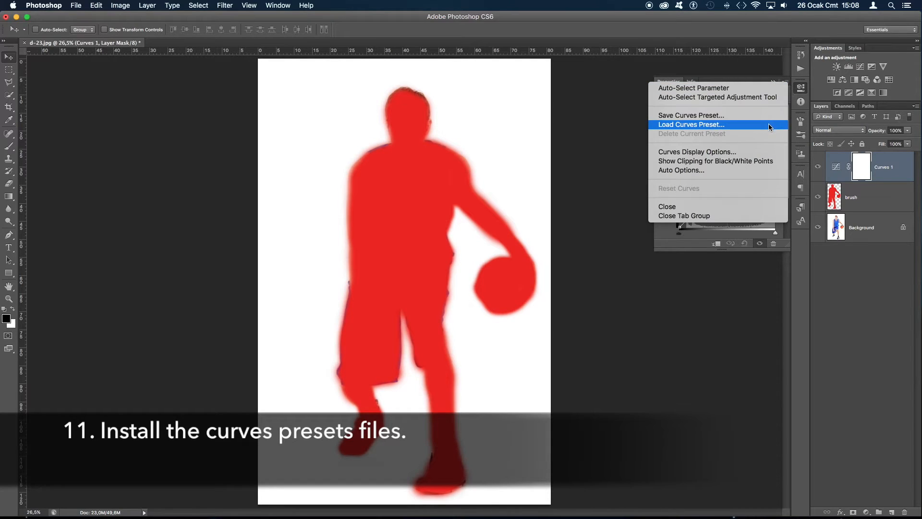
{"action": "left_click", "coordinate": [723, 126]}
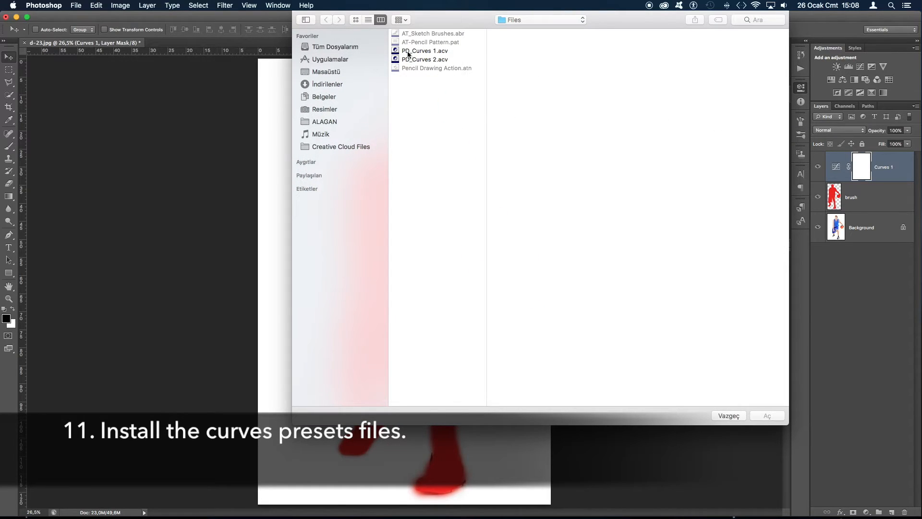
{"action": "left_click", "coordinate": [439, 51]}
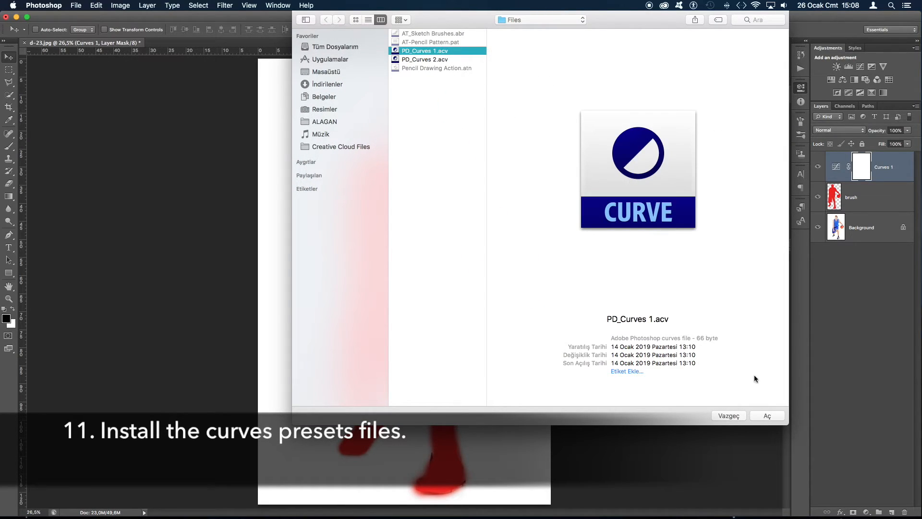
{"action": "left_click", "coordinate": [781, 418]}
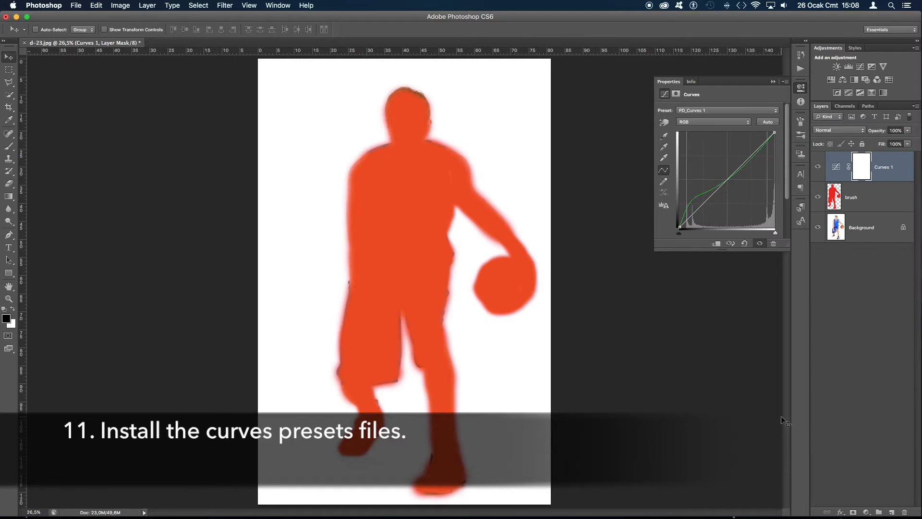
- Load the PD_Curves 2.acv preset file into the Curves adjustment and check the list of curves presets
{"action": "left_click", "coordinate": [785, 82]}
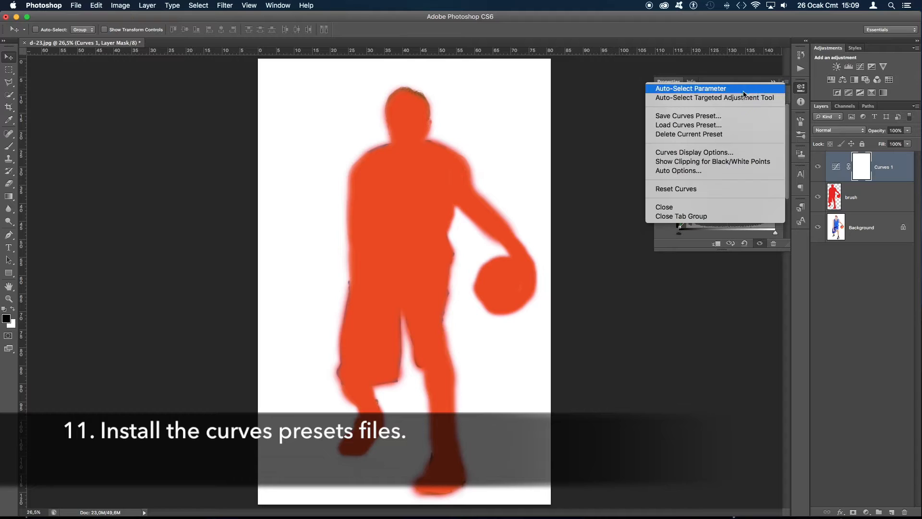
{"action": "left_click", "coordinate": [721, 126]}
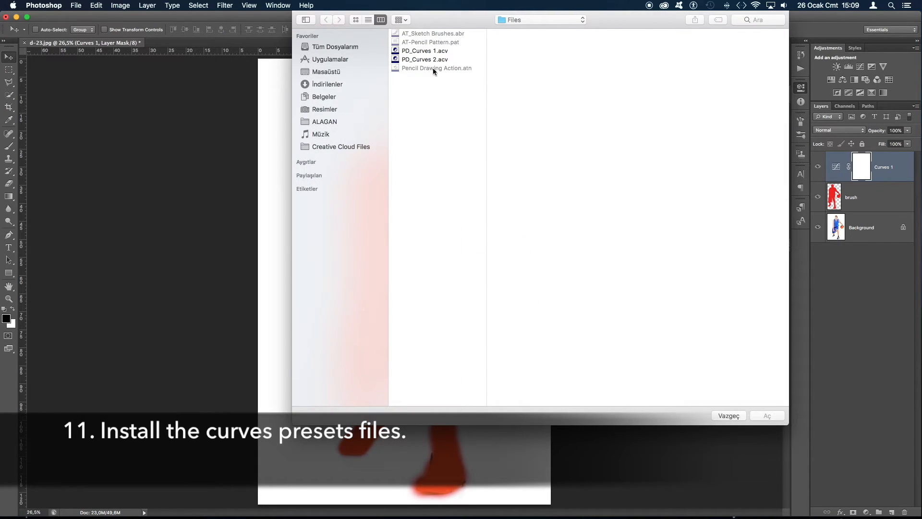
{"action": "left_click", "coordinate": [445, 62]}
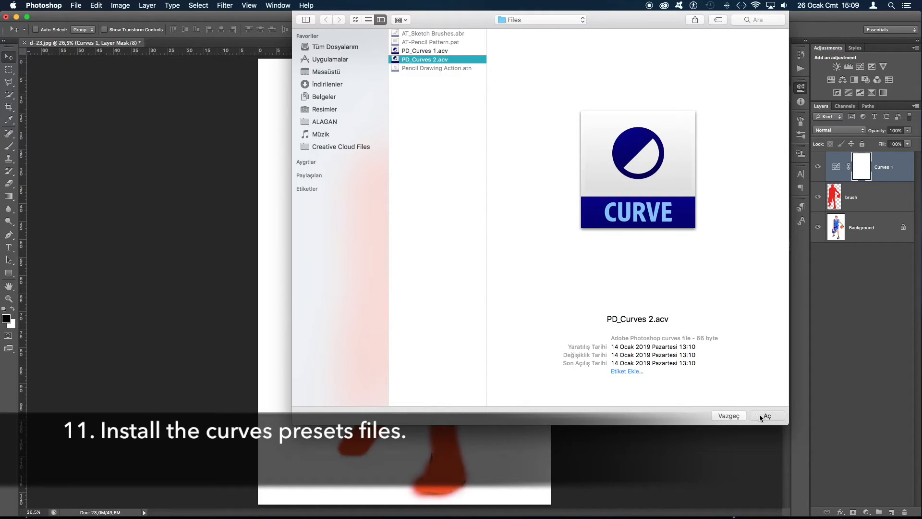
{"action": "left_click", "coordinate": [760, 416]}
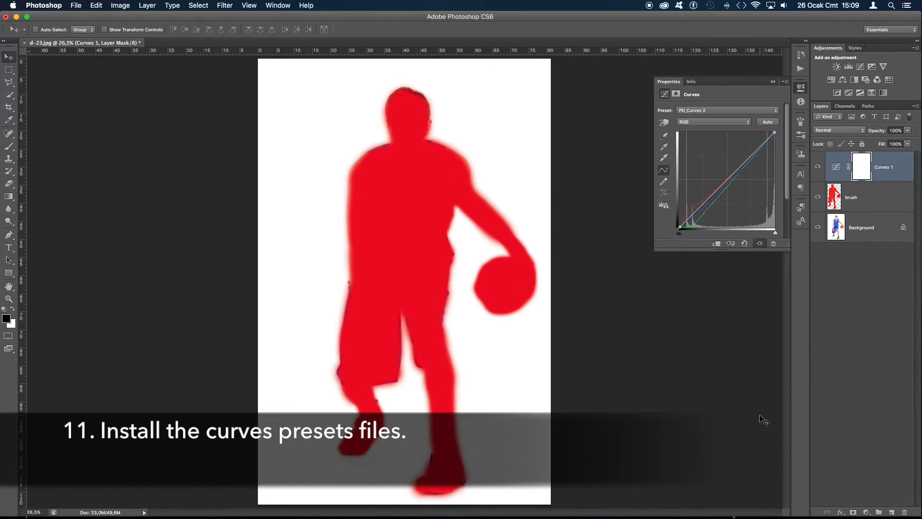
{"action": "left_click", "coordinate": [776, 113]}
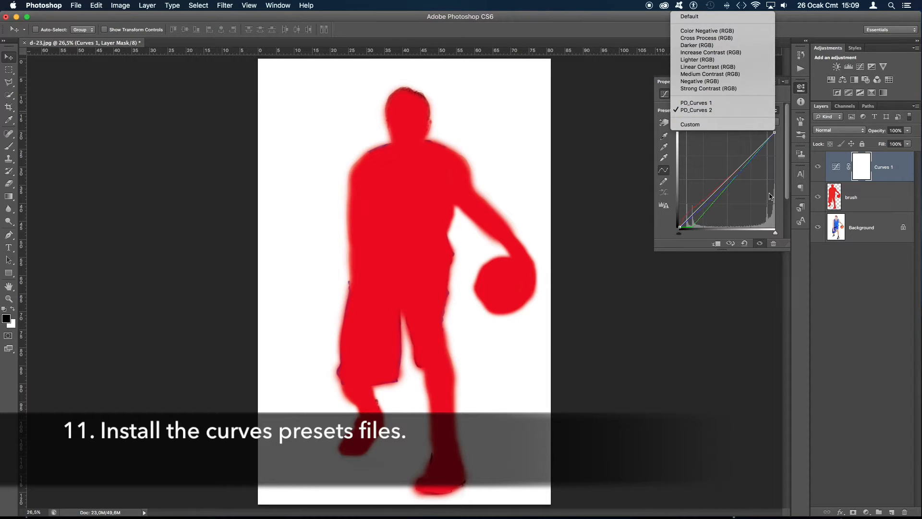
- Collapse the Curves properties and delete the Curves 1 adjustment layer
{"action": "left_click", "coordinate": [785, 96]}
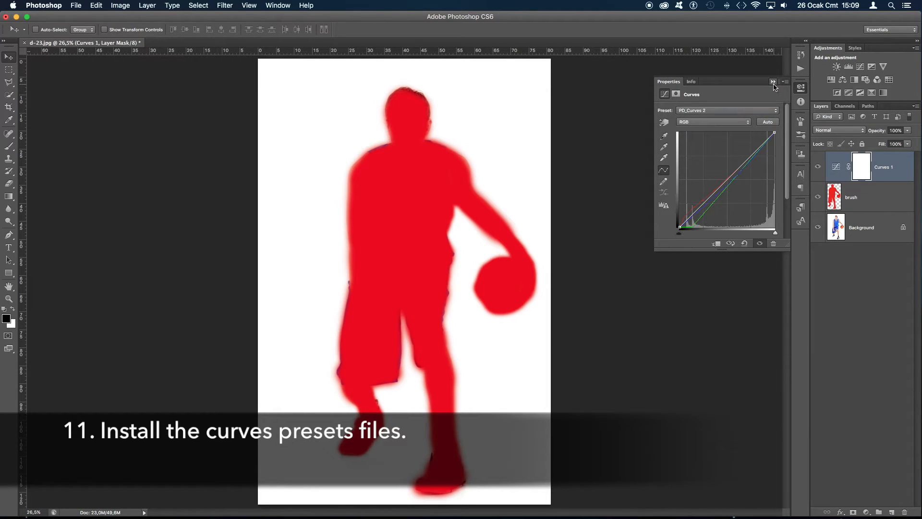
{"action": "left_click", "coordinate": [773, 81]}
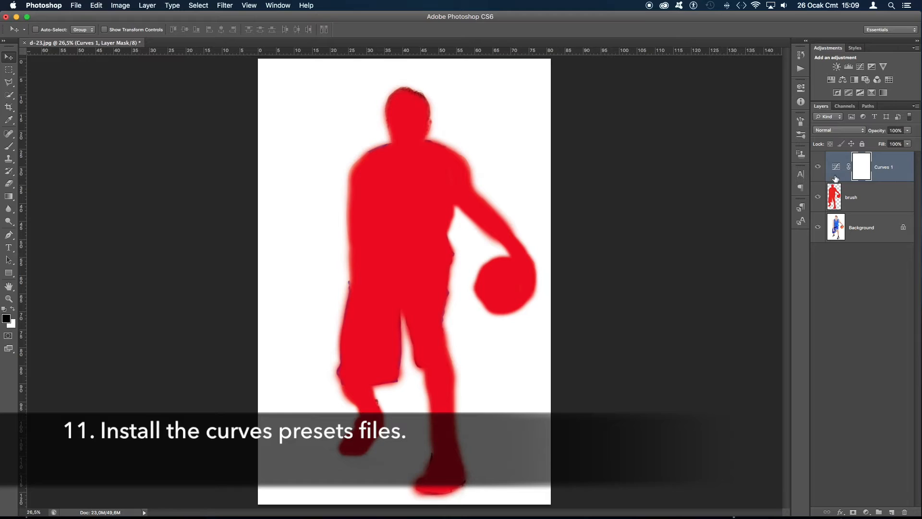
{"action": "left_click_drag", "start_coordinate": [899, 176], "coordinate": [903, 512]}
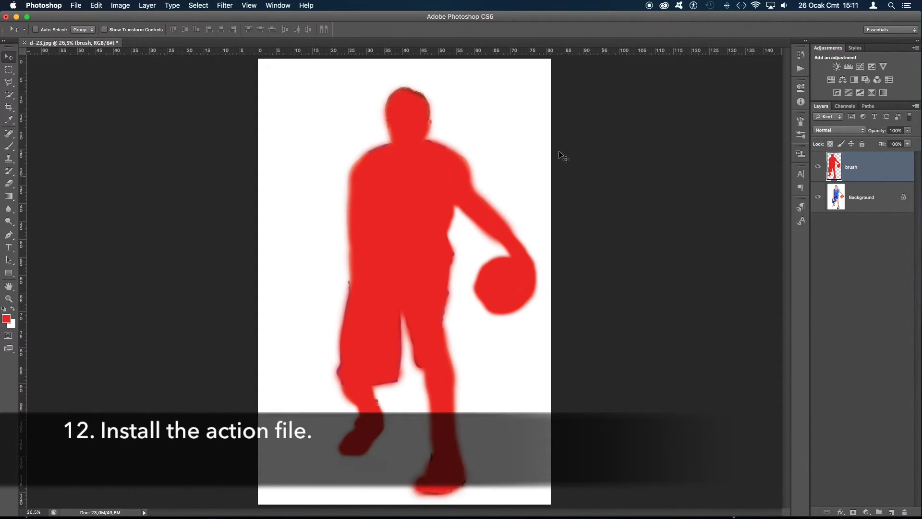
- Show the Actions panel and load the Pencil Drawing Action.atn file into it
{"action": "left_click", "coordinate": [289, 7]}
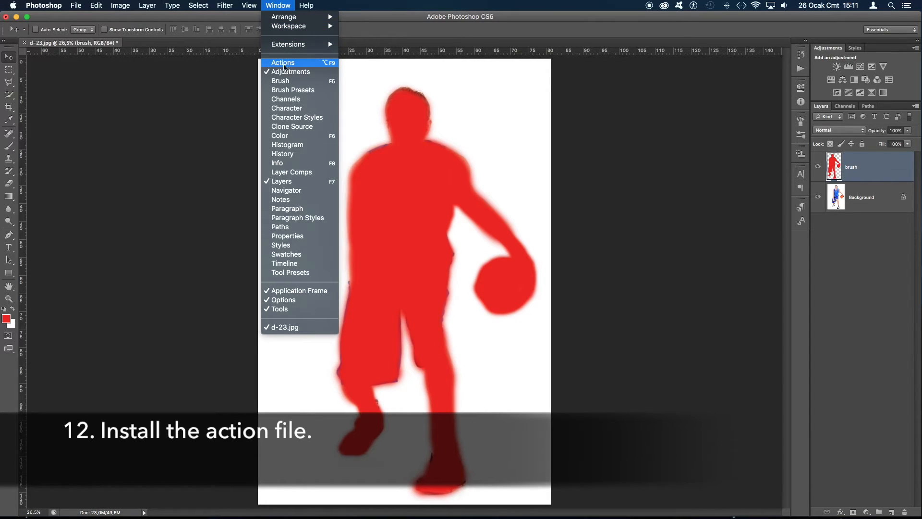
{"action": "left_click", "coordinate": [307, 64]}
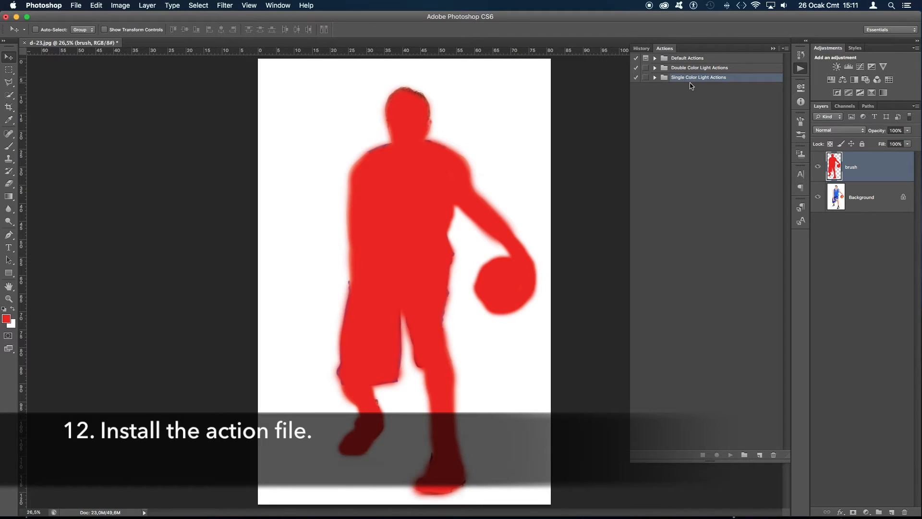
{"action": "left_click", "coordinate": [785, 49]}
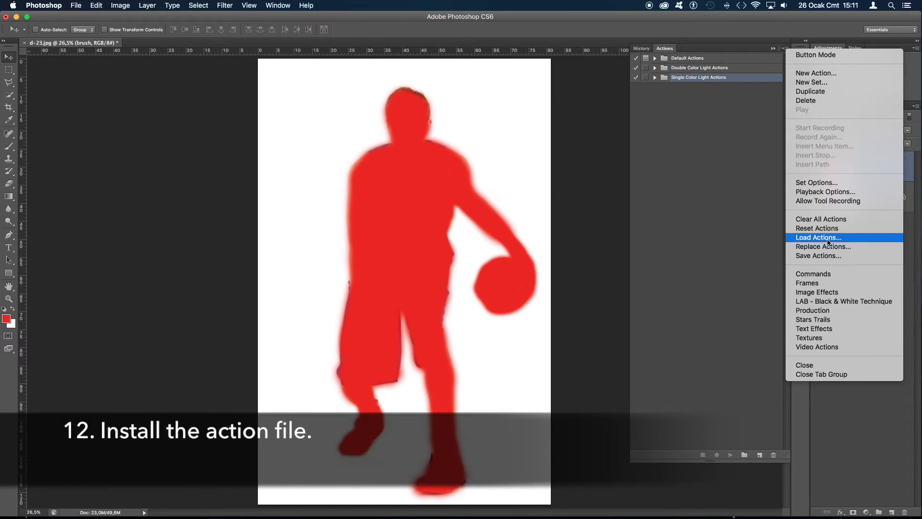
{"action": "left_click", "coordinate": [847, 240]}
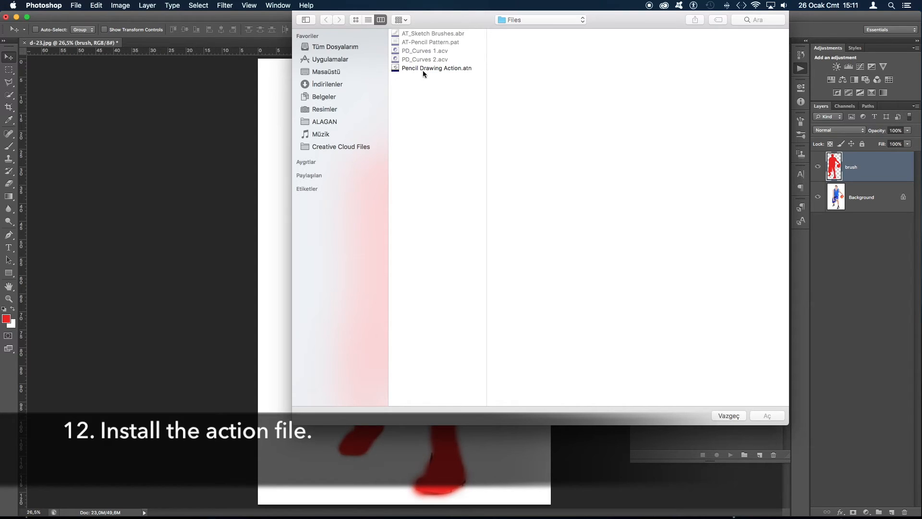
{"action": "left_click", "coordinate": [462, 68]}
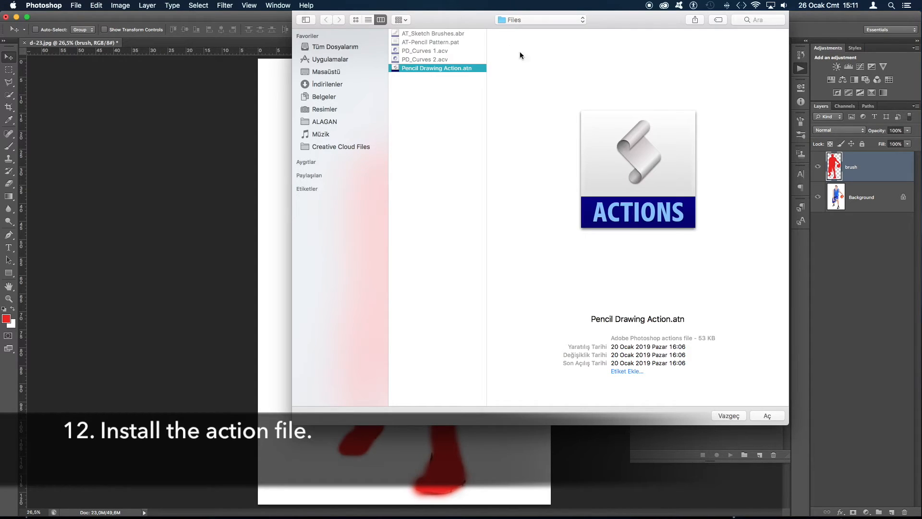
{"action": "left_click", "coordinate": [768, 416]}
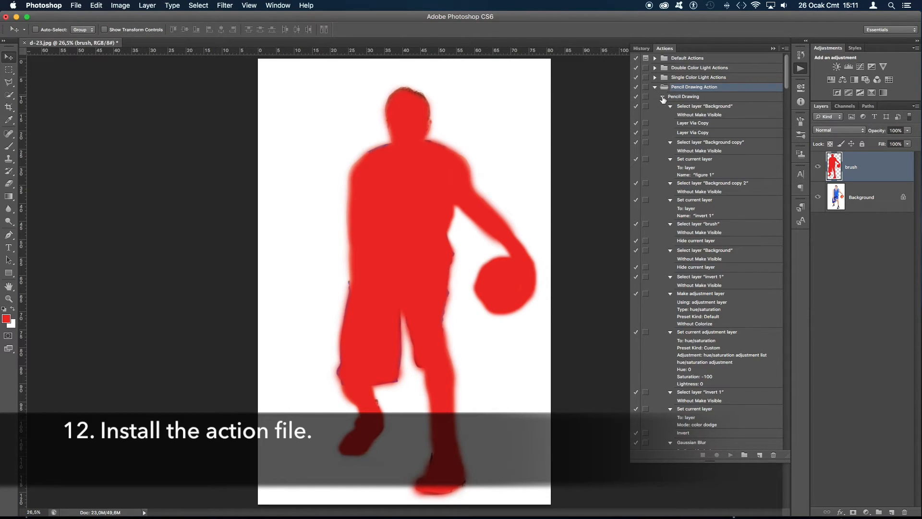
- Play the Pencil Drawing action on the brush layer, switch to the Move tool and collapse the Actions panel
{"action": "left_click", "coordinate": [679, 97]}
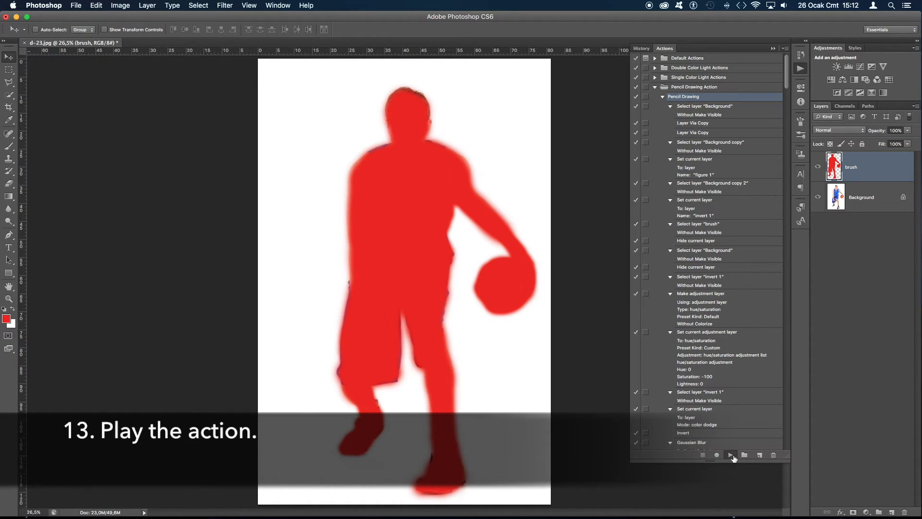
{"action": "left_click", "coordinate": [730, 454]}
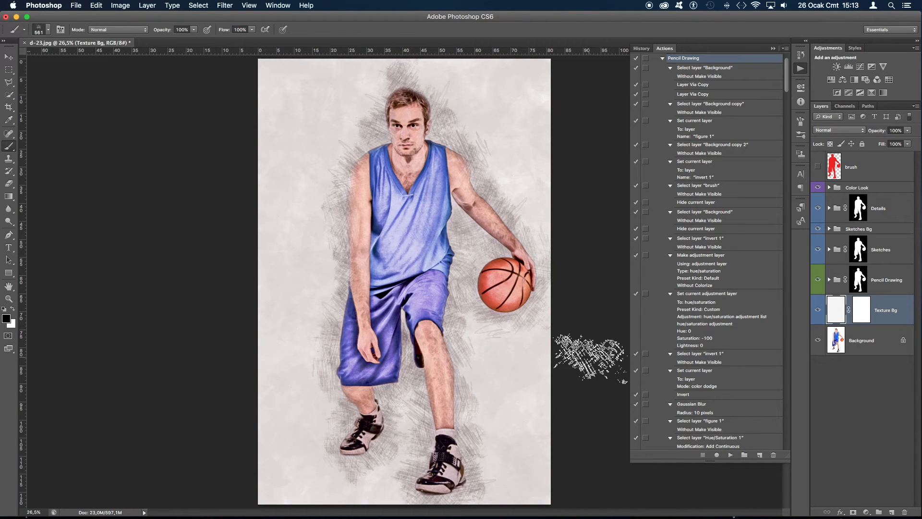
{"action": "left_click", "coordinate": [8, 58]}
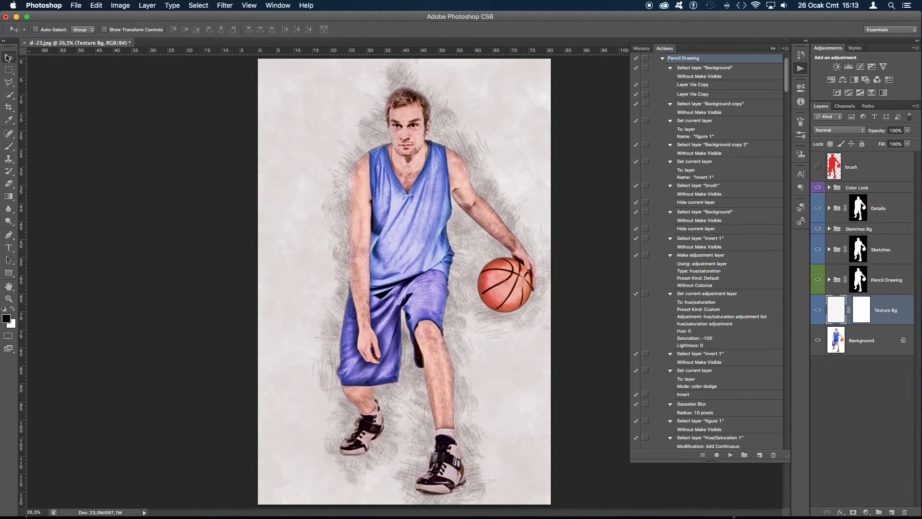
{"action": "left_click", "coordinate": [775, 49]}
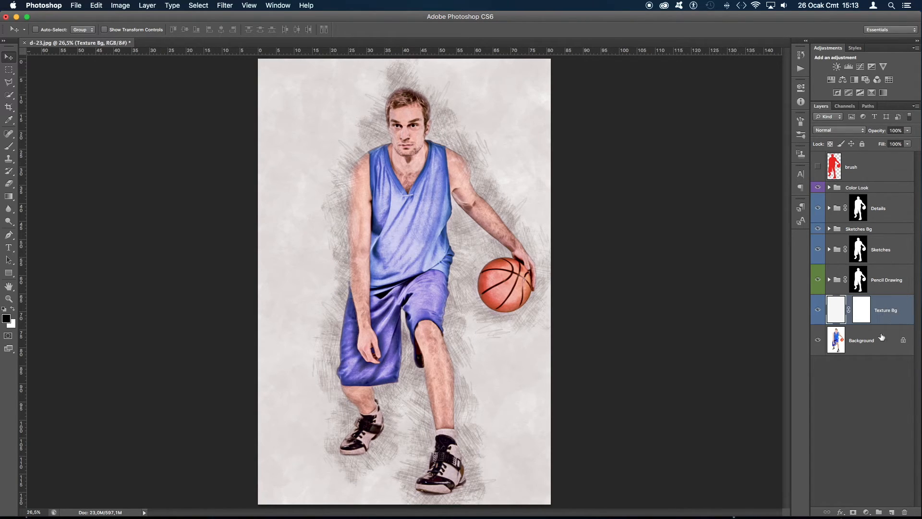
- Expand the Pencil Drawing group and hide the Color Look group to get the black-and-white dark-tone drawing
{"action": "left_click", "coordinate": [829, 279]}
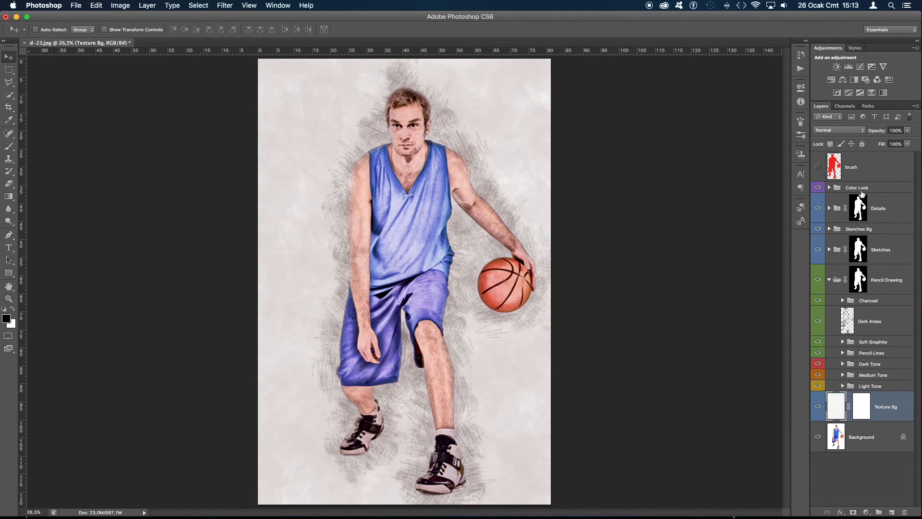
{"action": "left_click", "coordinate": [818, 188]}
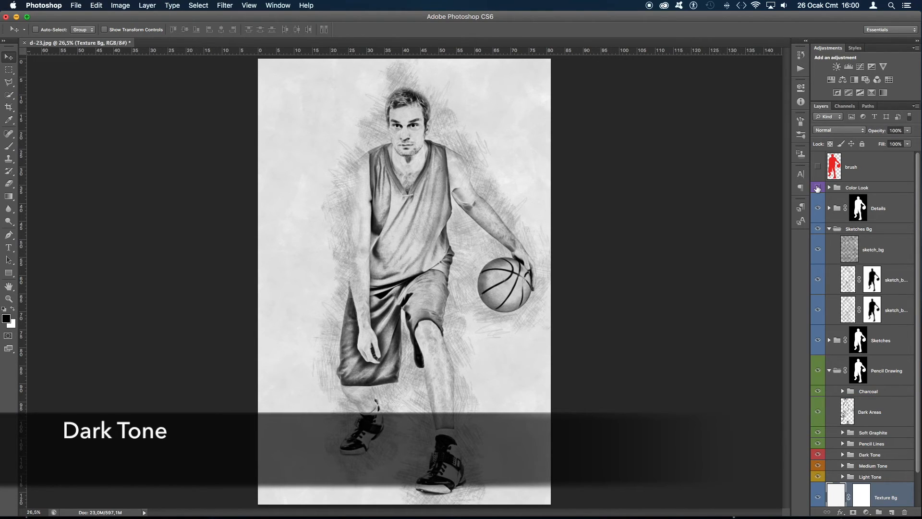
- Preview the dark-tone drawing with the sketch_bg_2 and sketch_bg_1 background strokes hidden one at a time, restoring each
{"action": "left_click_drag", "start_coordinate": [918, 197], "coordinate": [920, 244]}
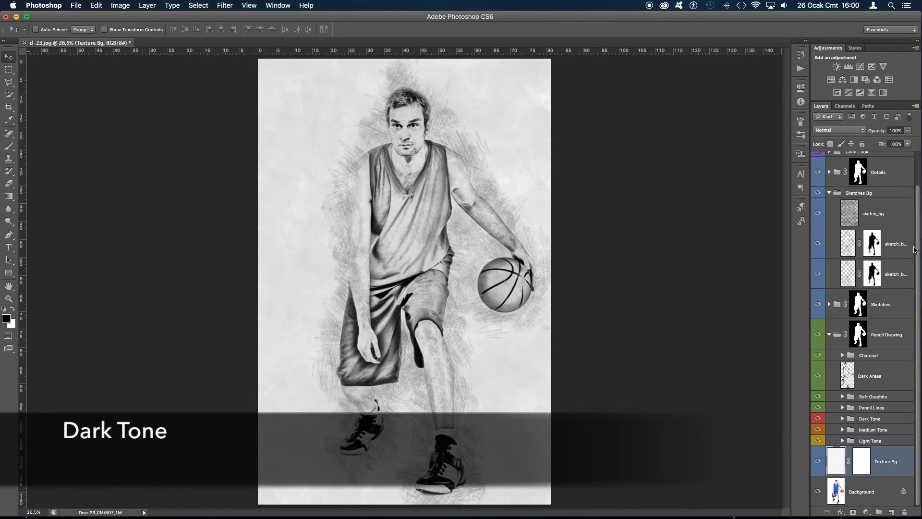
{"action": "left_click_drag", "start_coordinate": [811, 282], "coordinate": [781, 282]}
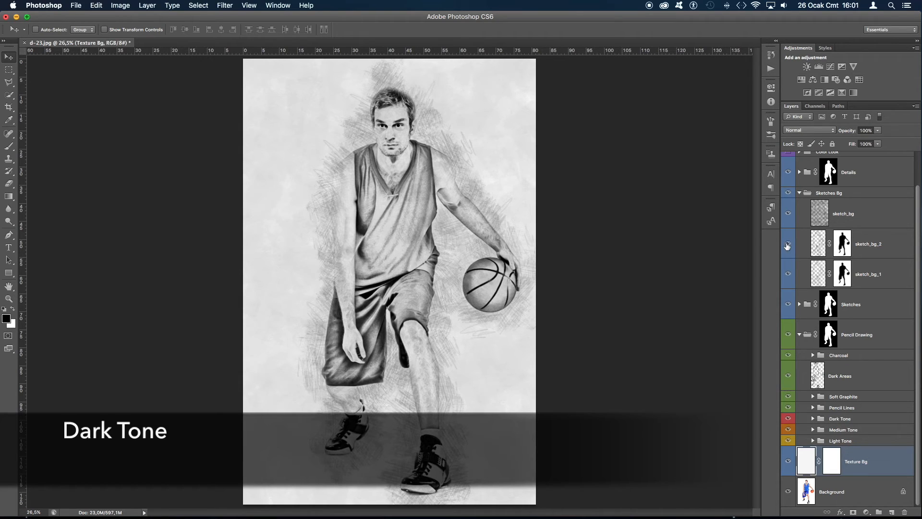
{"action": "left_click", "coordinate": [787, 244]}
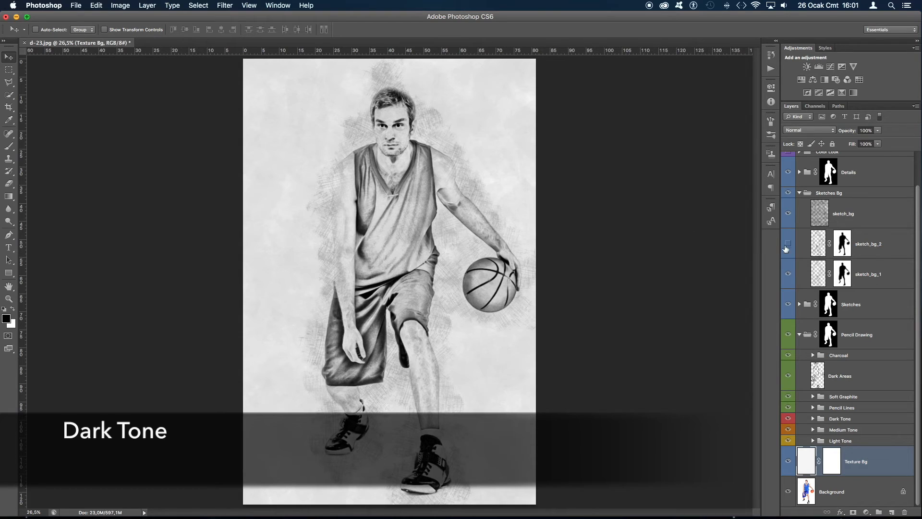
{"action": "left_click", "coordinate": [788, 244]}
{"action": "left_click", "coordinate": [787, 274]}
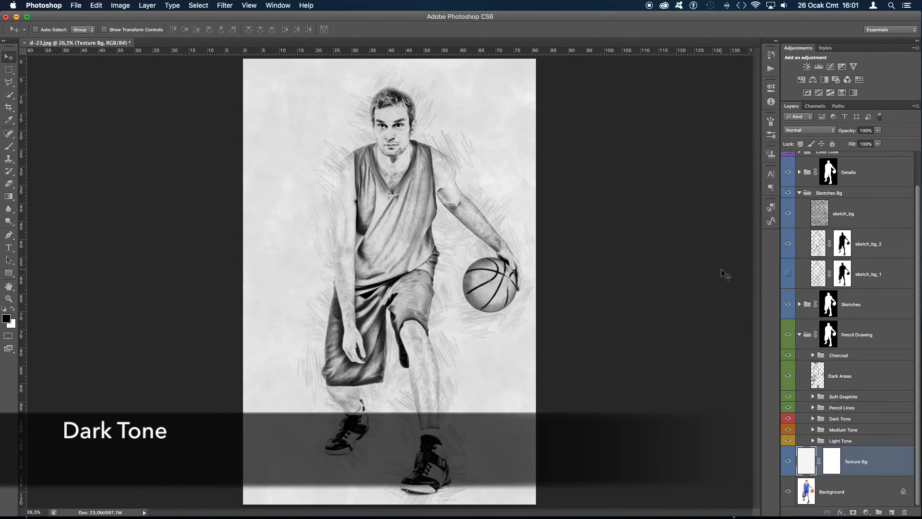
{"action": "left_click", "coordinate": [788, 274]}
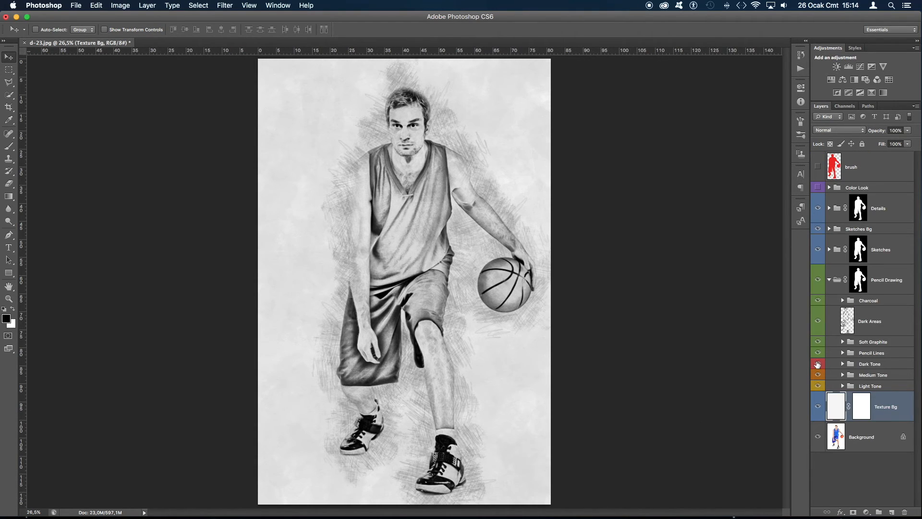
- Hide the Dark Tone group and preview the medium-tone drawing with sketch_bg_1 and sketch_bg_2 each switched off and back on
{"action": "left_click", "coordinate": [818, 364]}
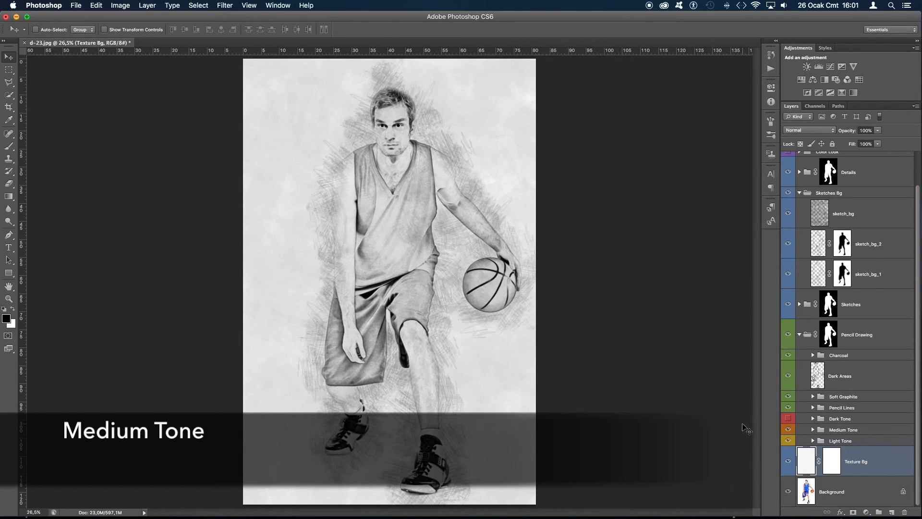
{"action": "left_click", "coordinate": [788, 274]}
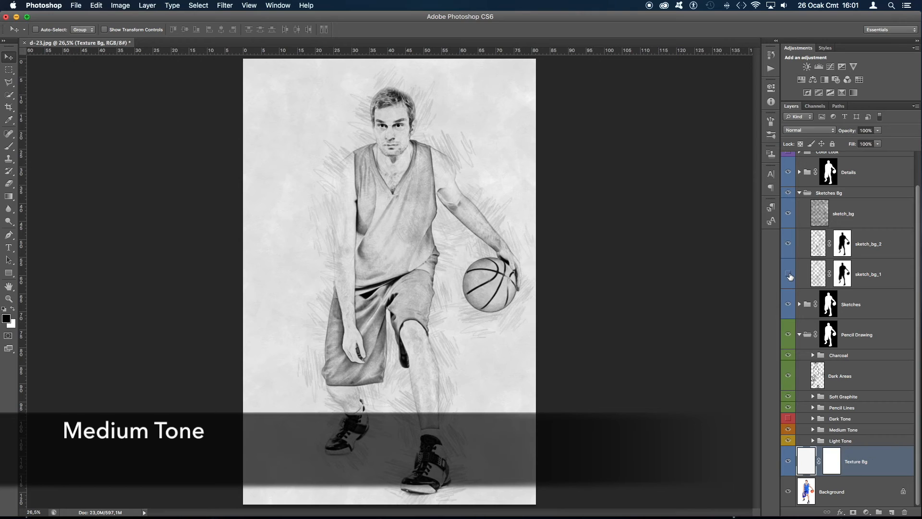
{"action": "left_click", "coordinate": [788, 274]}
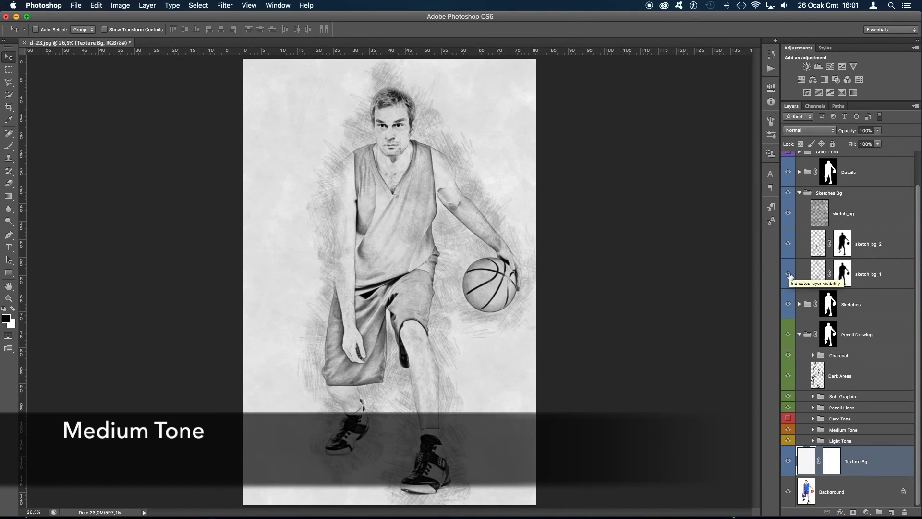
{"action": "left_click", "coordinate": [788, 244]}
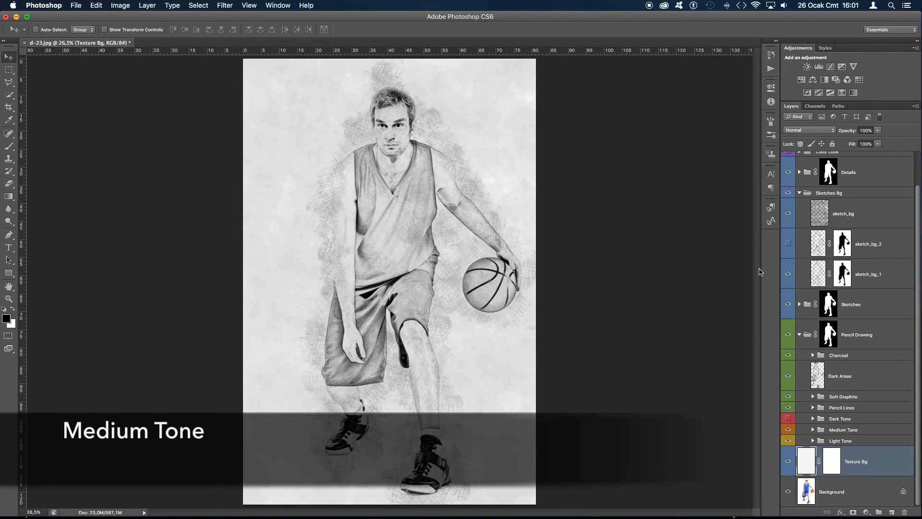
{"action": "left_click", "coordinate": [787, 244]}
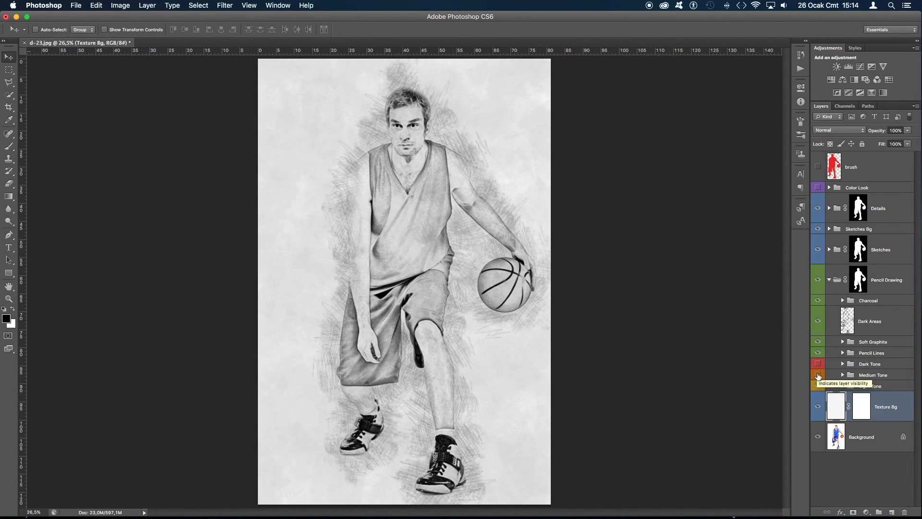
- Hide the Medium Tone group and preview the light-tone drawing without sketch_bg_1 and without sketch_bg_2
{"action": "left_click", "coordinate": [819, 375]}
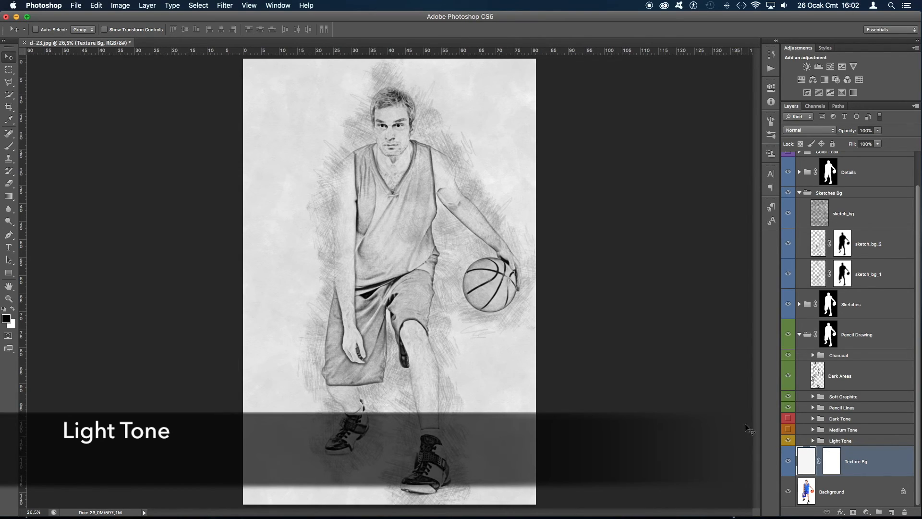
{"action": "left_click", "coordinate": [788, 274]}
{"action": "left_click", "coordinate": [788, 274]}
{"action": "left_click", "coordinate": [787, 244]}
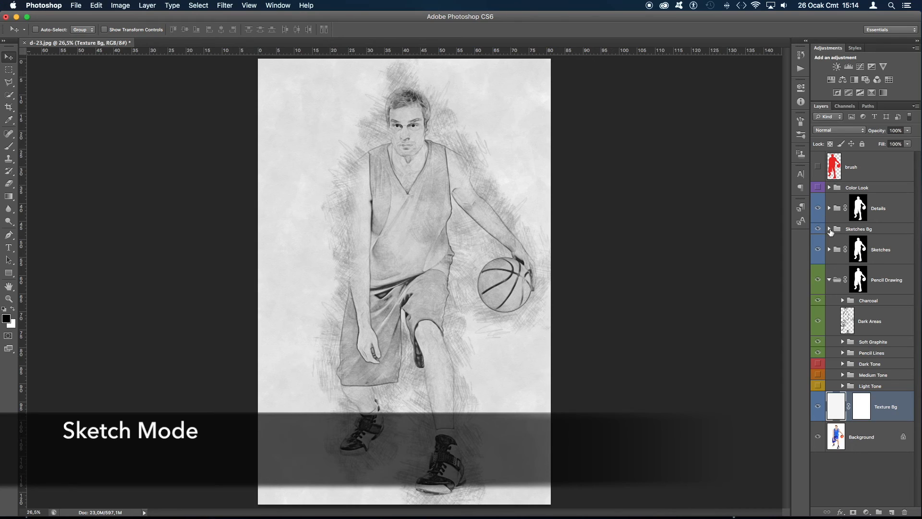
- Expand the Sketches Bg group and compare the sketch-mode drawing with its two masked stroke layers hidden in turn, restoring both
{"action": "left_click", "coordinate": [829, 229]}
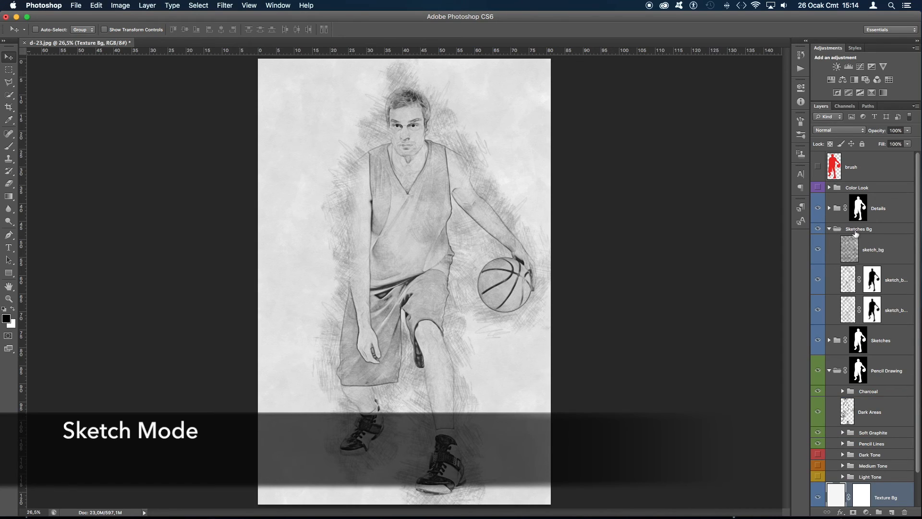
{"action": "left_click", "coordinate": [817, 281]}
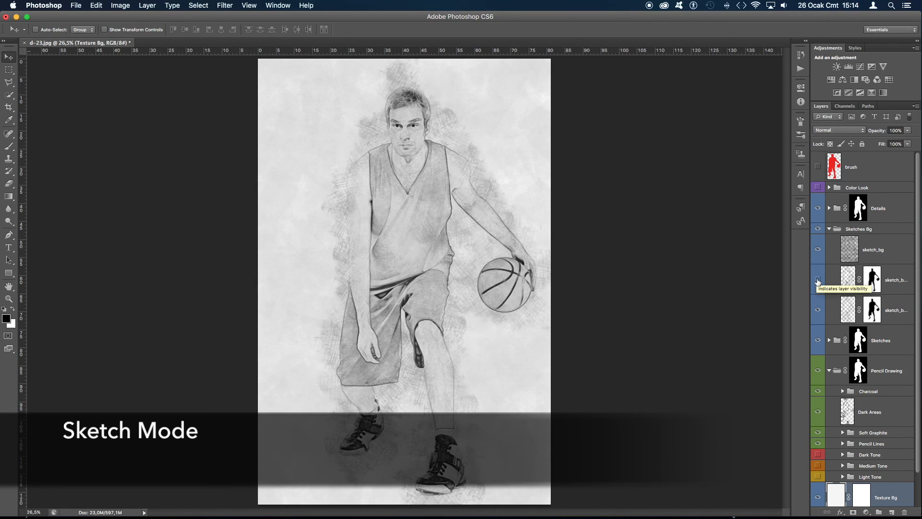
{"action": "left_click", "coordinate": [818, 310]}
{"action": "left_click", "coordinate": [818, 310]}
{"action": "left_click", "coordinate": [817, 310]}
{"action": "left_click", "coordinate": [818, 280]}
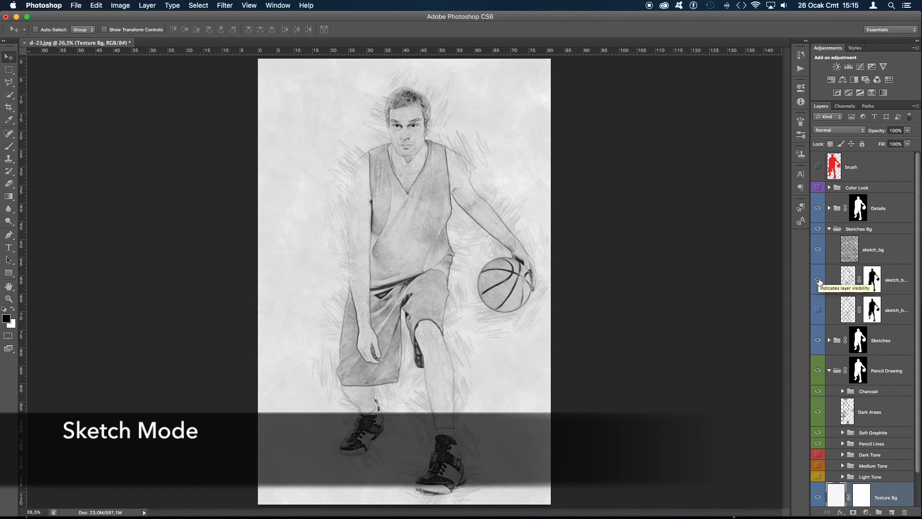
{"action": "left_click", "coordinate": [817, 310]}
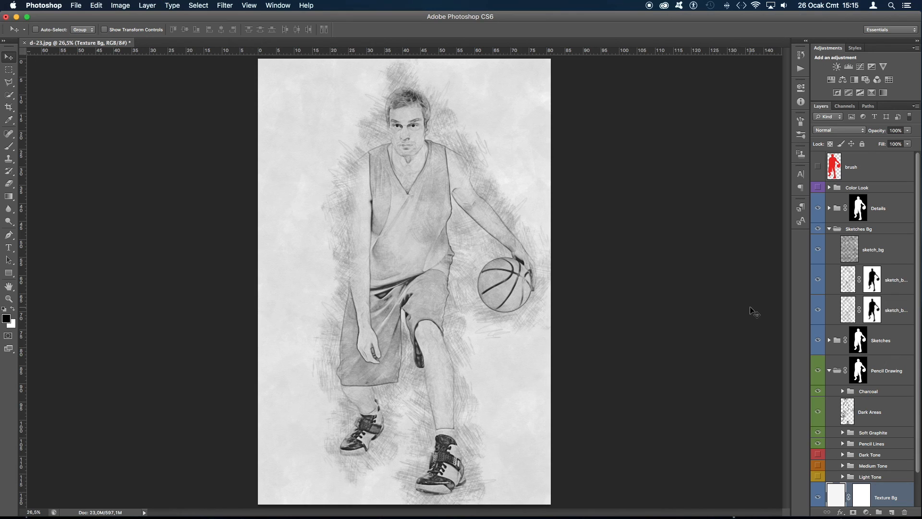
- Show the Color Look group and preview the colored sketch with each masked stroke layer hidden in turn, ending with both hidden
{"action": "left_click", "coordinate": [818, 187]}
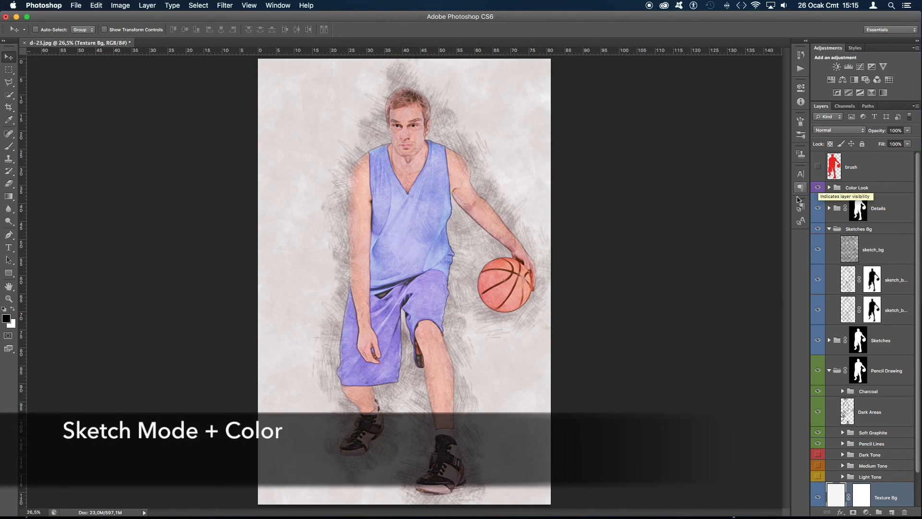
{"action": "left_click", "coordinate": [818, 280]}
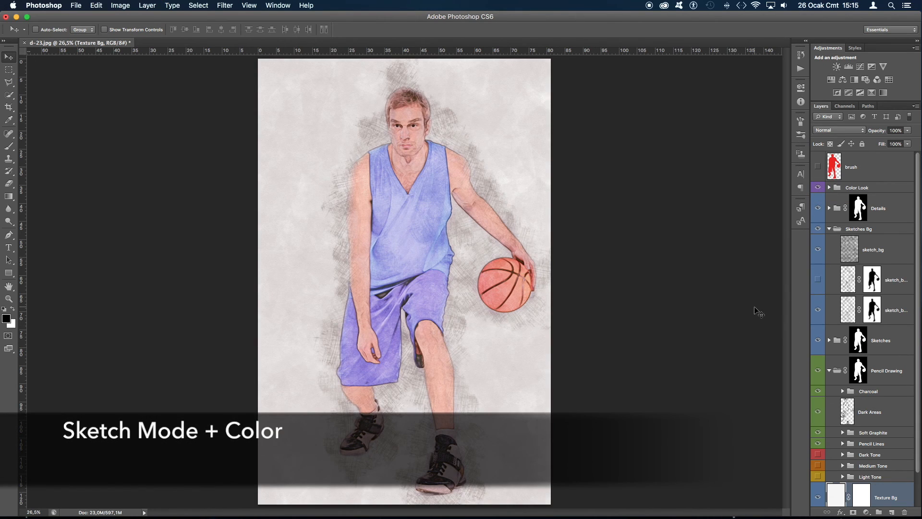
{"action": "left_click", "coordinate": [818, 309]}
{"action": "left_click", "coordinate": [817, 279]}
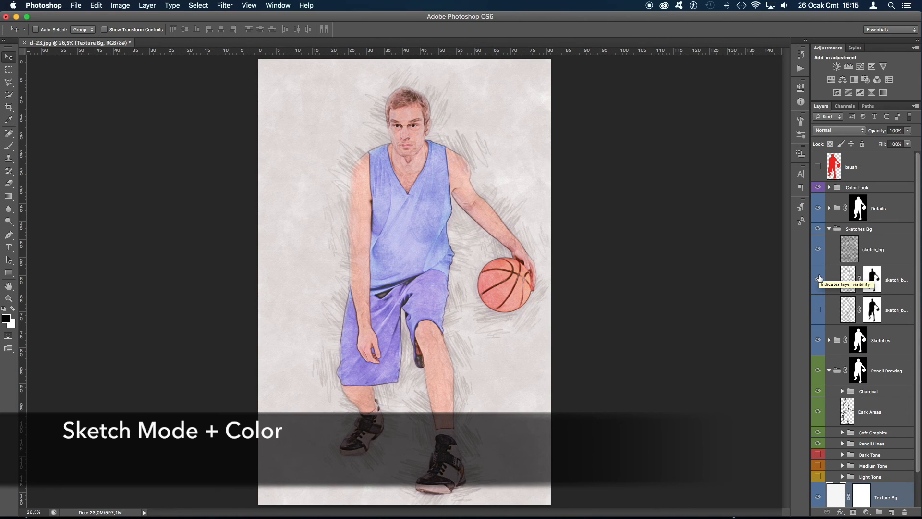
{"action": "left_click", "coordinate": [818, 279]}
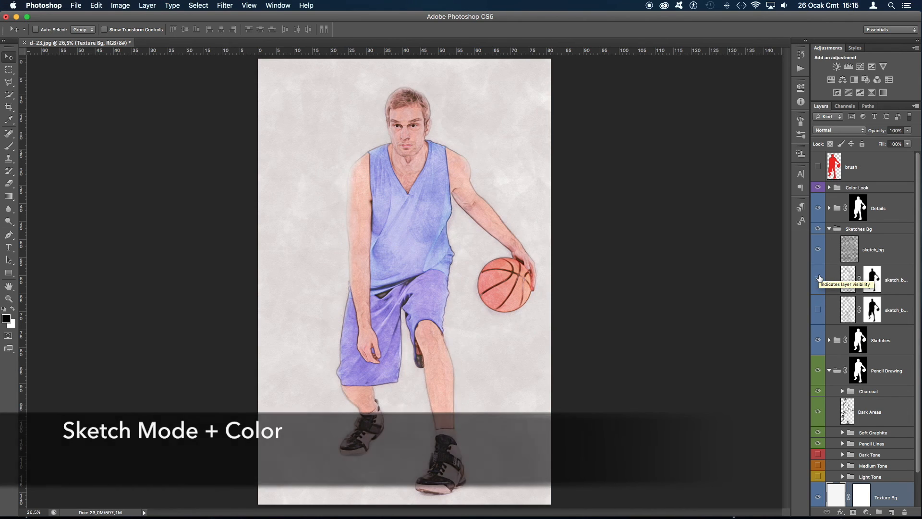
- Show the Light Tone group over the colored sketch and restore the two masked background stroke layers one after the other
{"action": "left_click", "coordinate": [817, 476]}
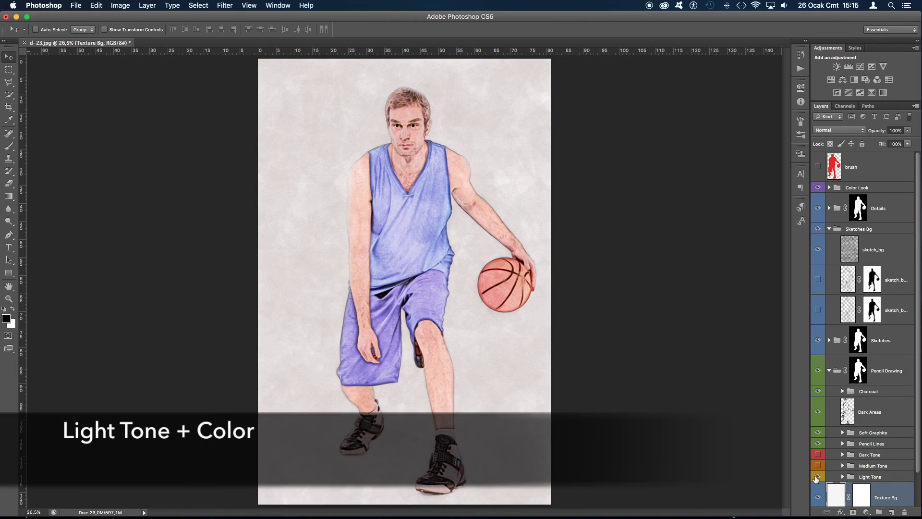
{"action": "left_click", "coordinate": [817, 310]}
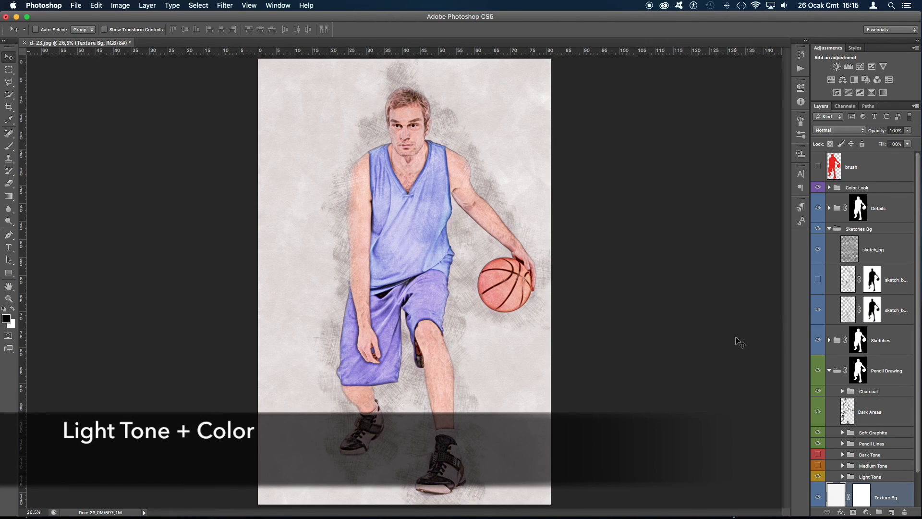
{"action": "left_click", "coordinate": [817, 280]}
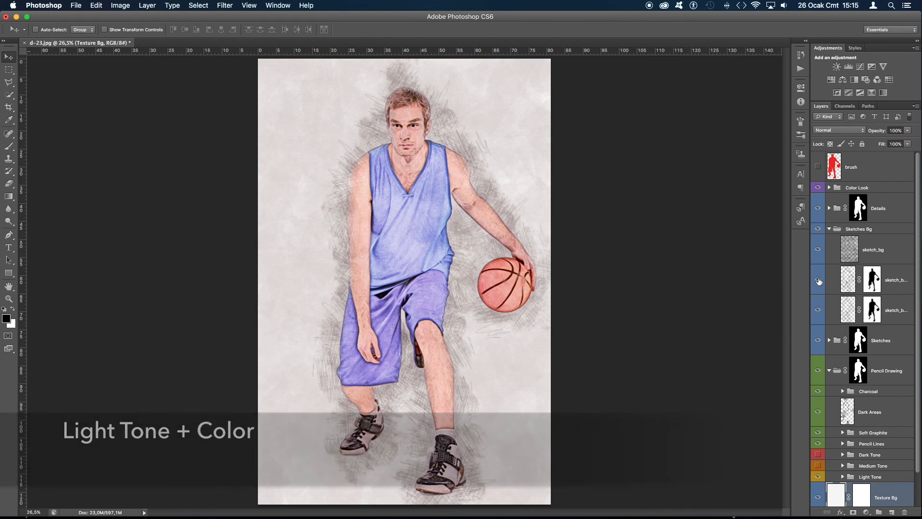
- Add the Medium Tone group to the colored drawing and preview it with the masked background stroke layers switched off in turn, restoring them
{"action": "left_click", "coordinate": [817, 465]}
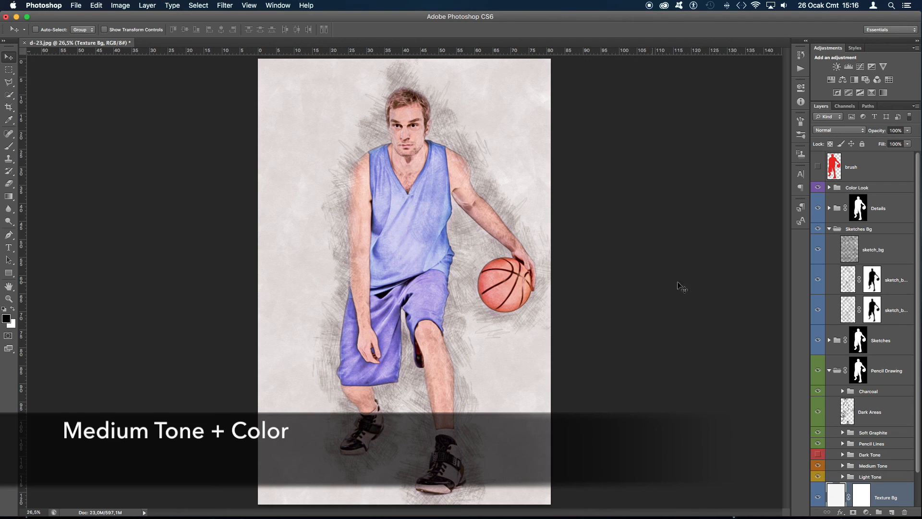
{"action": "left_click", "coordinate": [818, 310]}
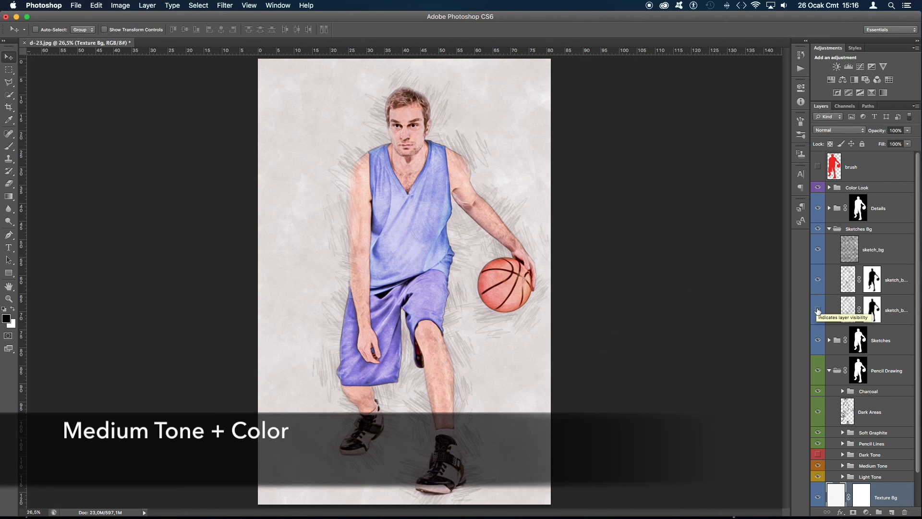
{"action": "left_click", "coordinate": [818, 310]}
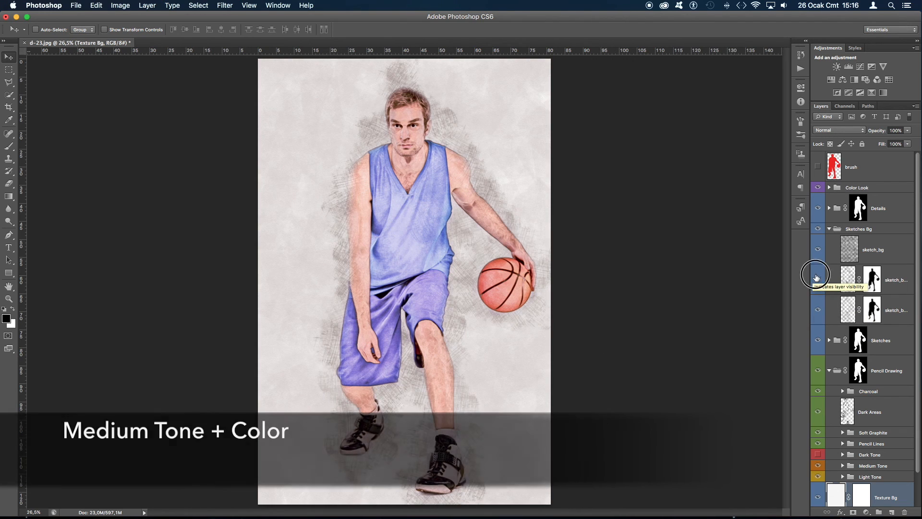
- Add the Dark Tone group to the colored drawing and switch the upper masked stroke layer off and back on
{"action": "left_click", "coordinate": [818, 454]}
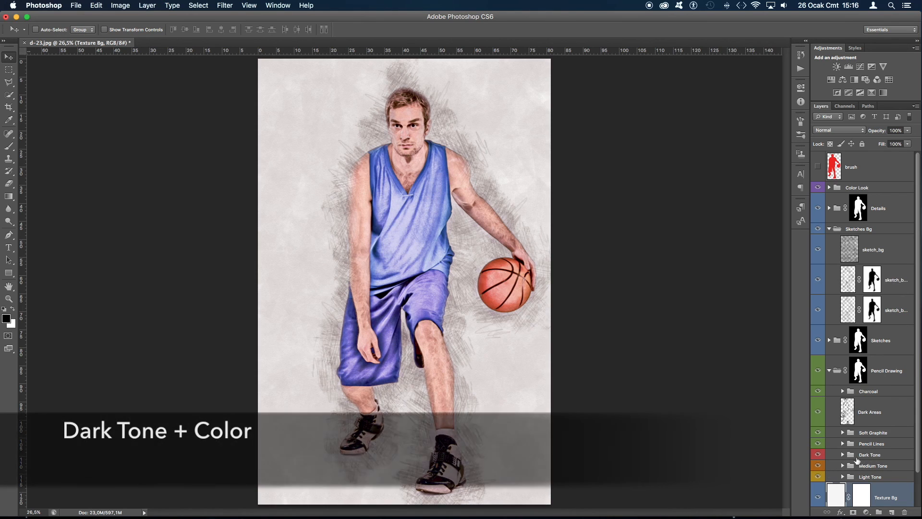
{"action": "left_click", "coordinate": [817, 279]}
{"action": "left_click", "coordinate": [817, 279]}
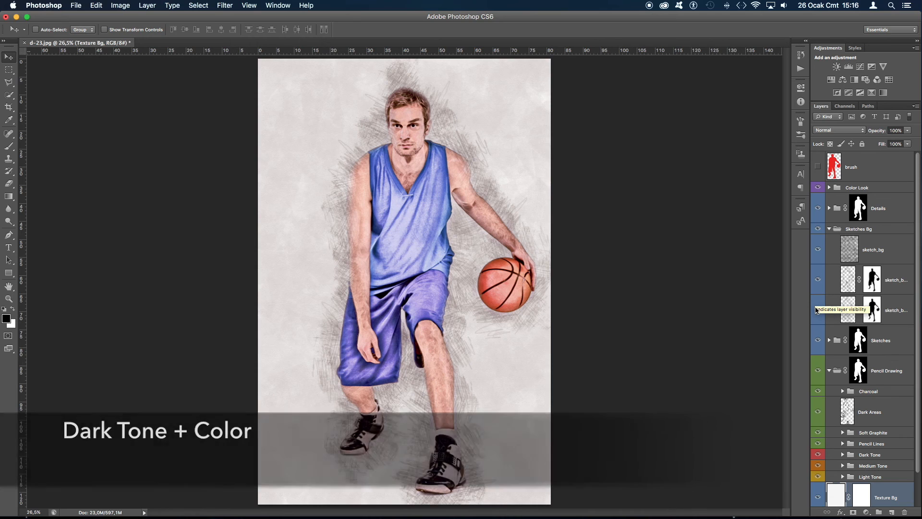
- Expand the Color Look group and compare the image with each of its two curves adjustment layers toggled, restoring their visibility
{"action": "left_click", "coordinate": [829, 187]}
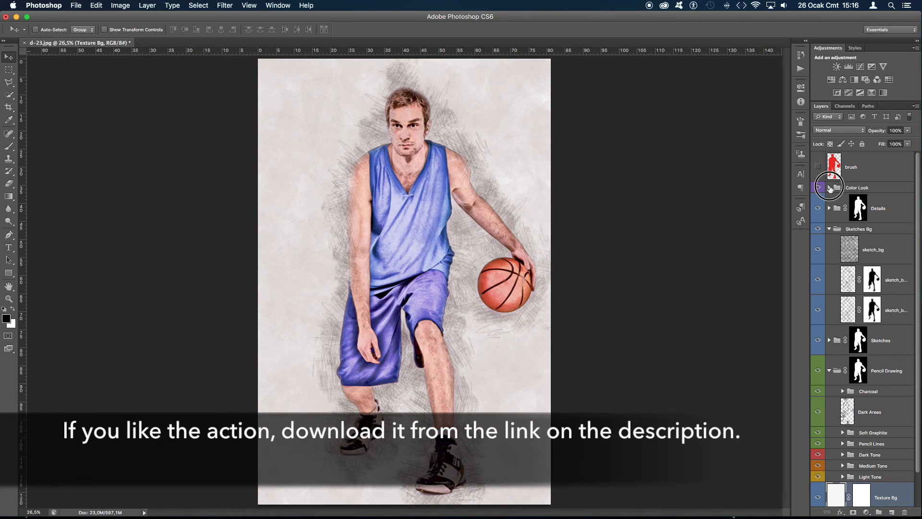
{"action": "left_click", "coordinate": [817, 239]}
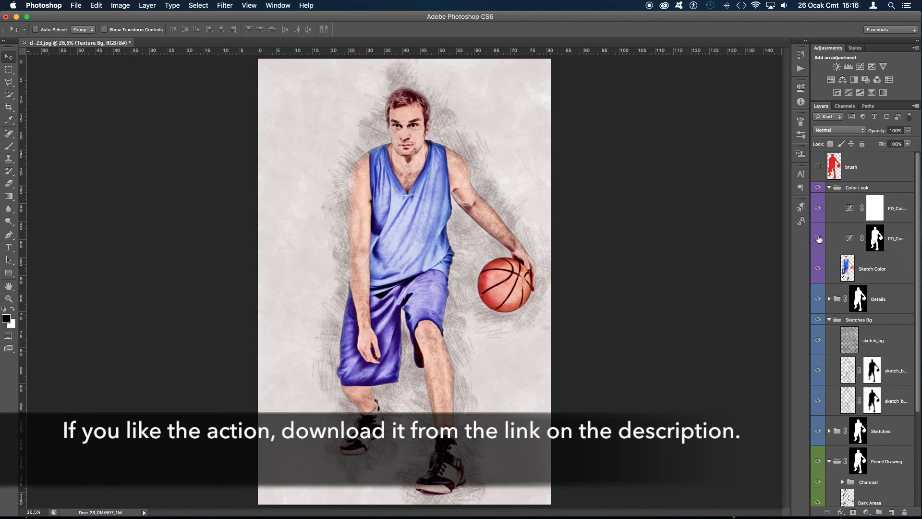
{"action": "left_click", "coordinate": [818, 238]}
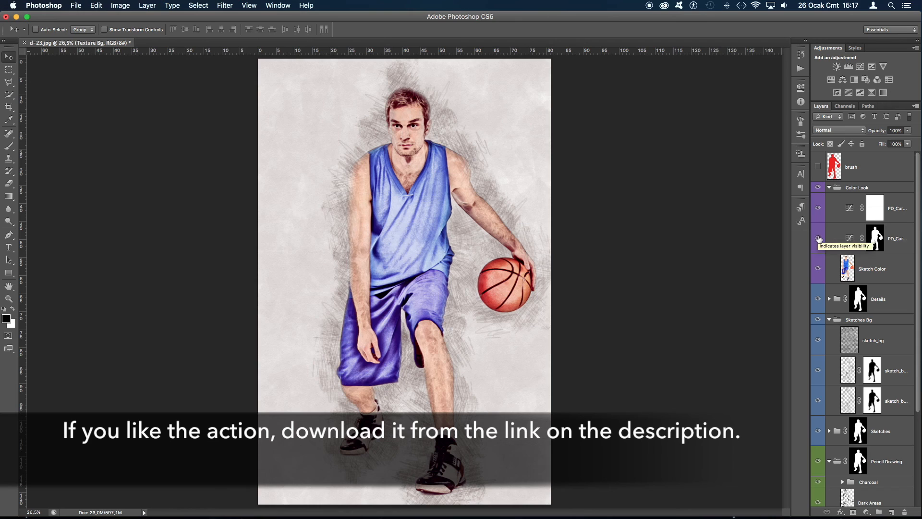
{"action": "left_click", "coordinate": [819, 209]}
{"action": "left_click", "coordinate": [819, 209]}
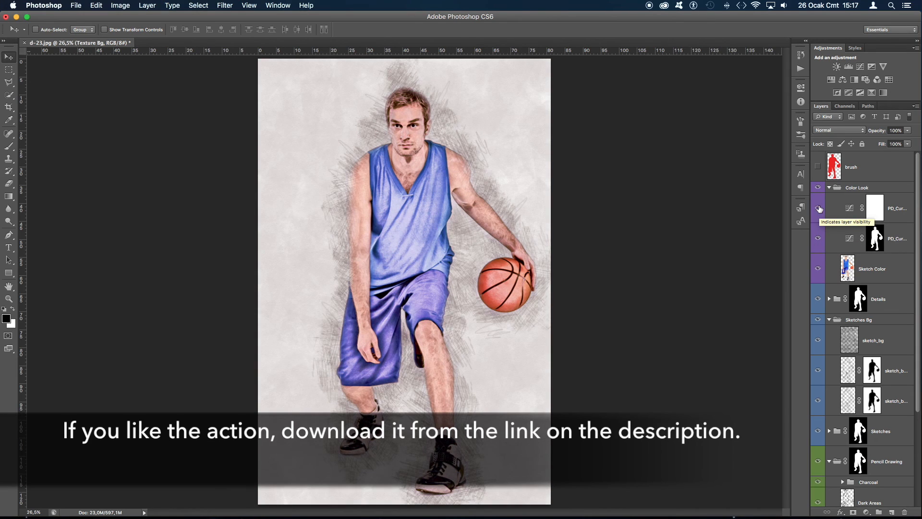